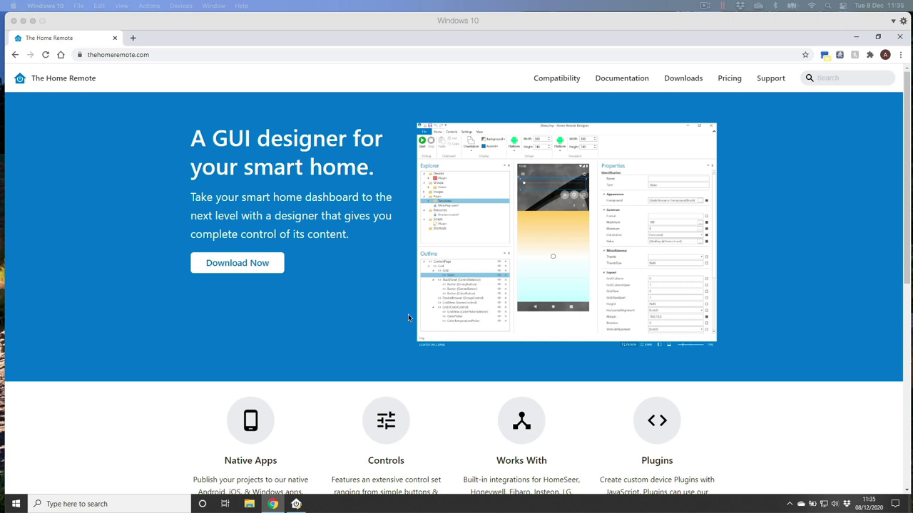
Step: Go to the Downloads page and launch the installed Home Remote Designer
click(683, 80)
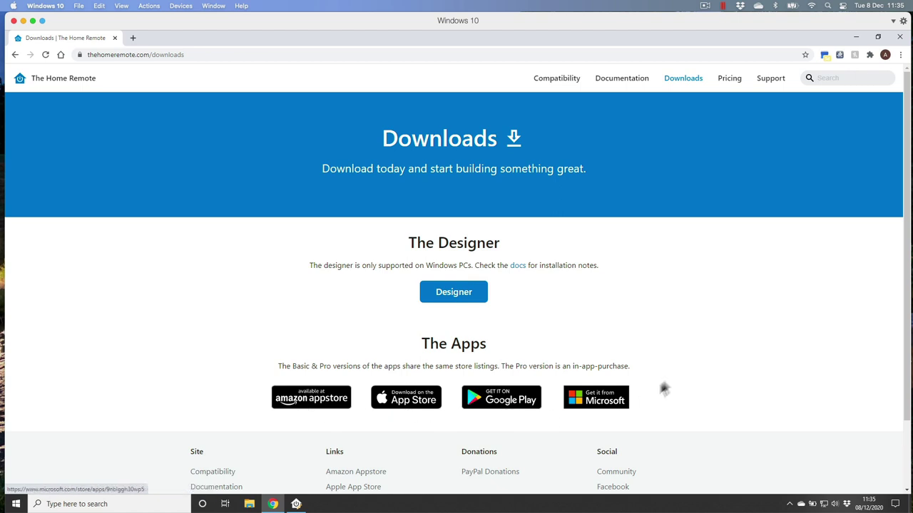
click(450, 295)
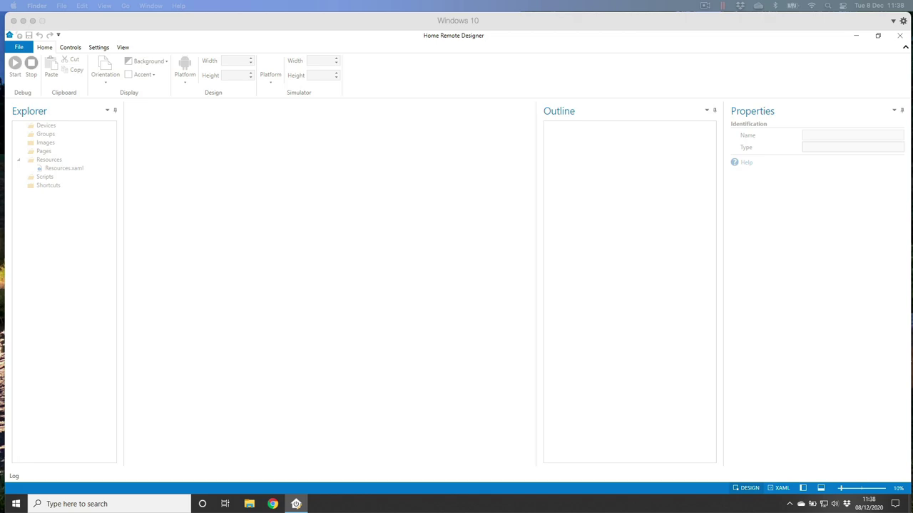
key(super+Tab)
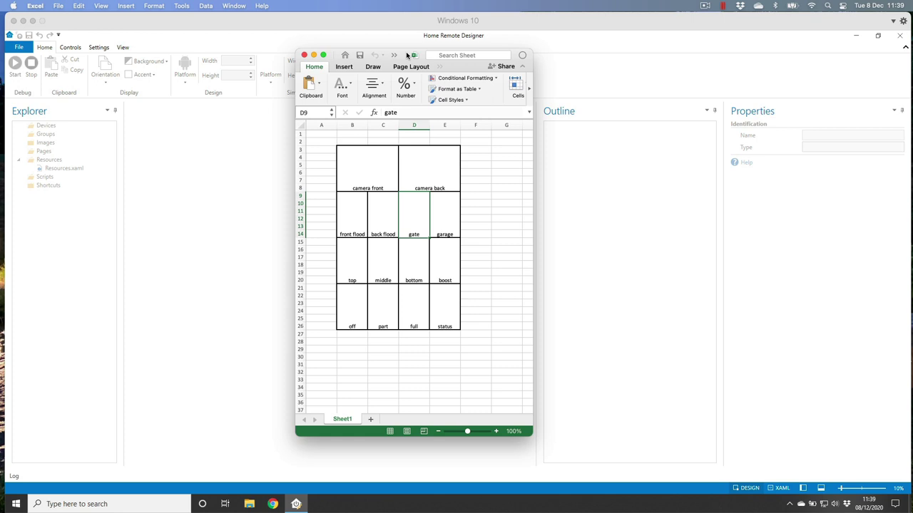
drag(406, 55, 117, 82)
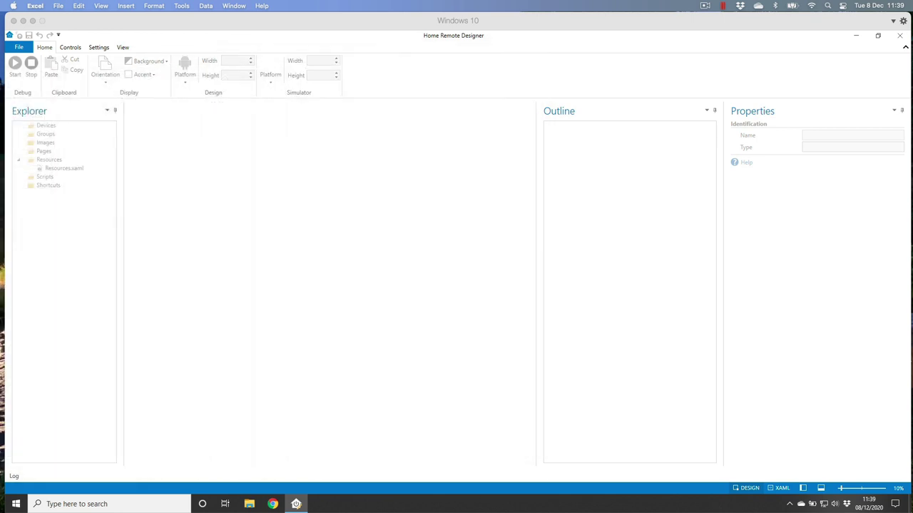
Step: Start a new Android project with the Dark theme and dismiss the getting-started message
click(152, 134)
click(19, 47)
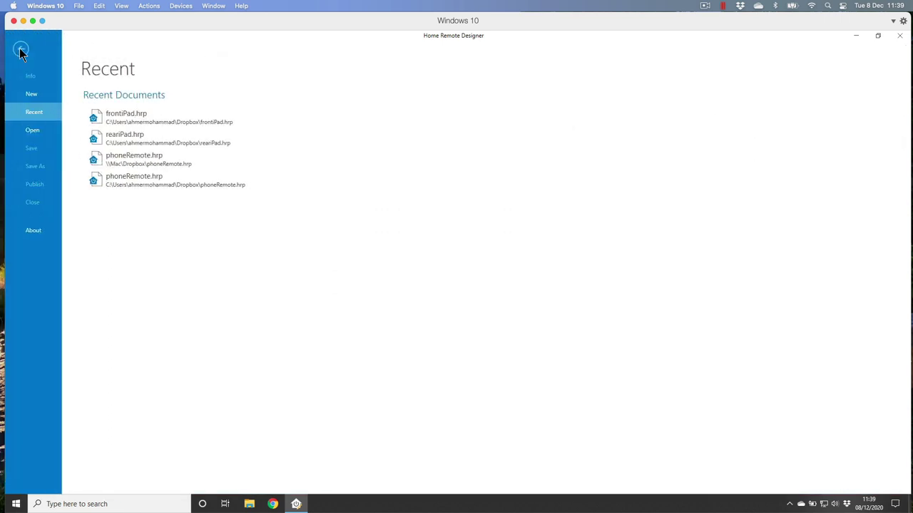
click(32, 95)
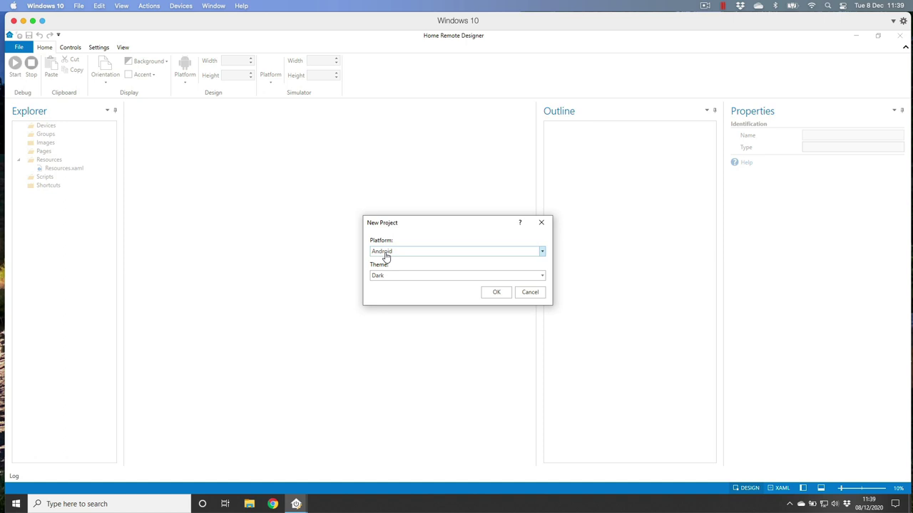
click(495, 294)
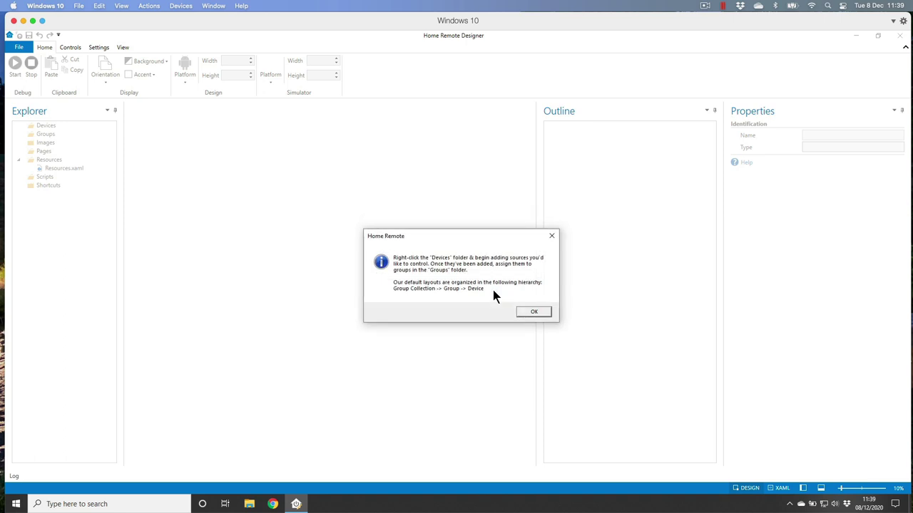
click(534, 313)
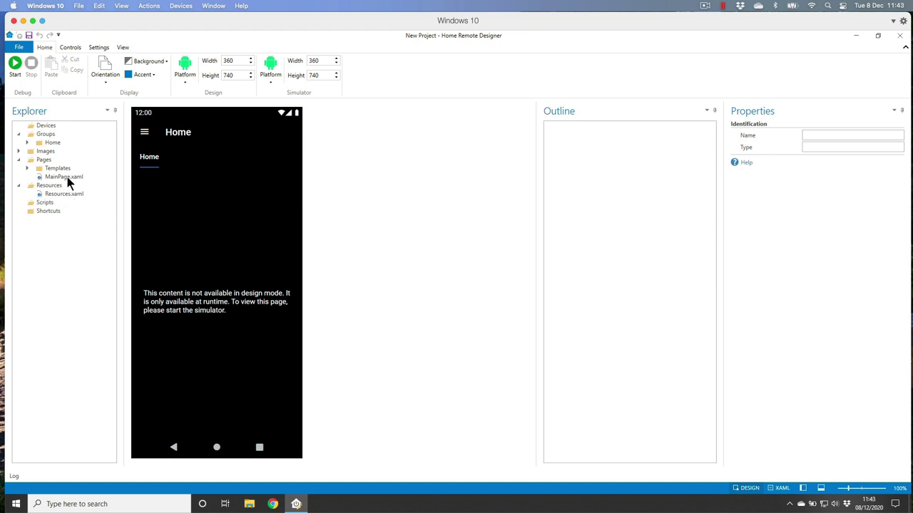
Step: Open Pages > MainPage.xaml from the Explorer panel for editing
click(66, 177)
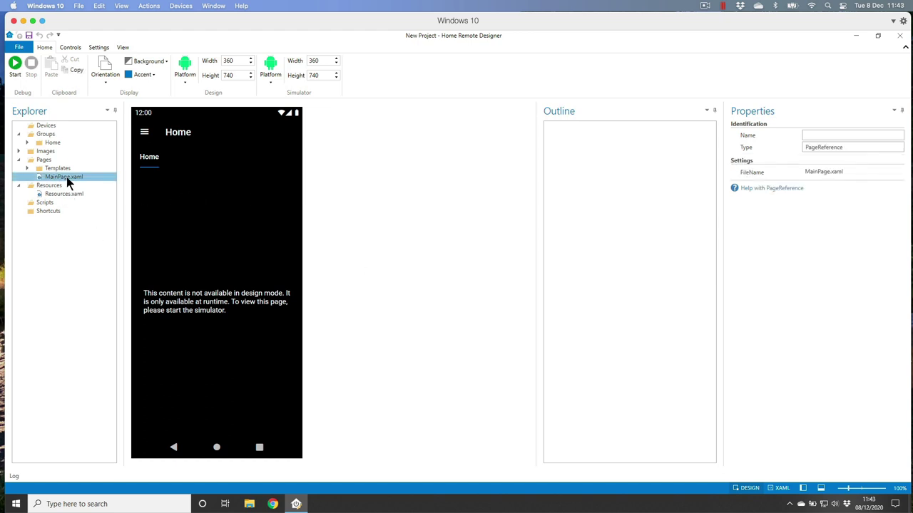
double_click(66, 177)
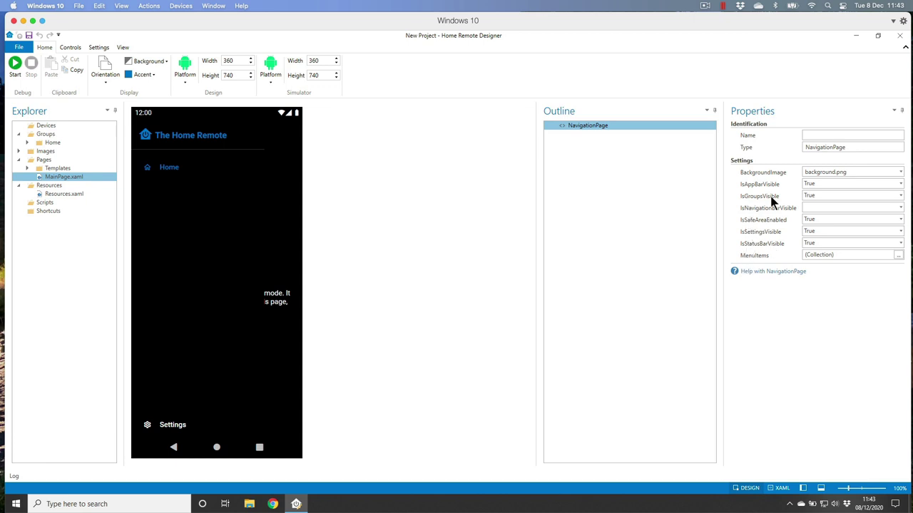
Step: Set IsGroupsVisible to False and bring up the empty MenuItems Collection Editor
click(900, 198)
click(824, 219)
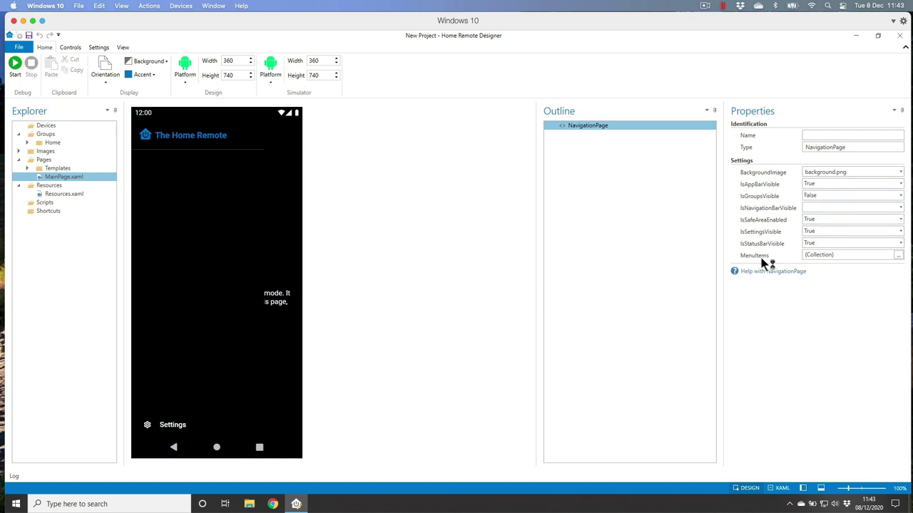
click(898, 256)
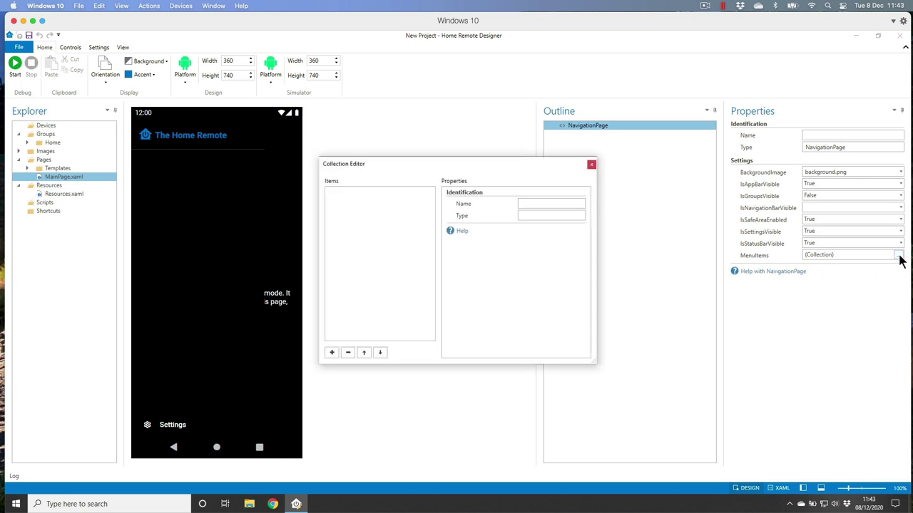
Step: Add a navigation menu item titled 'main'
click(332, 352)
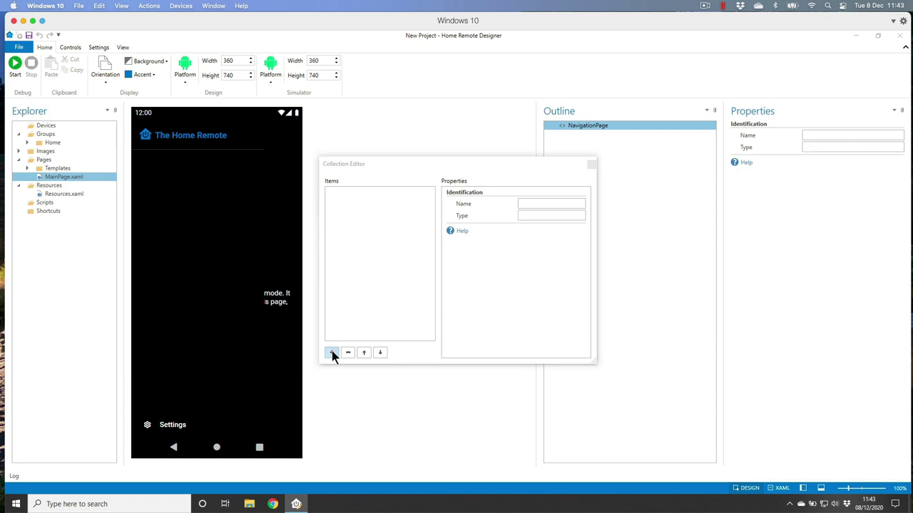
double_click(388, 241)
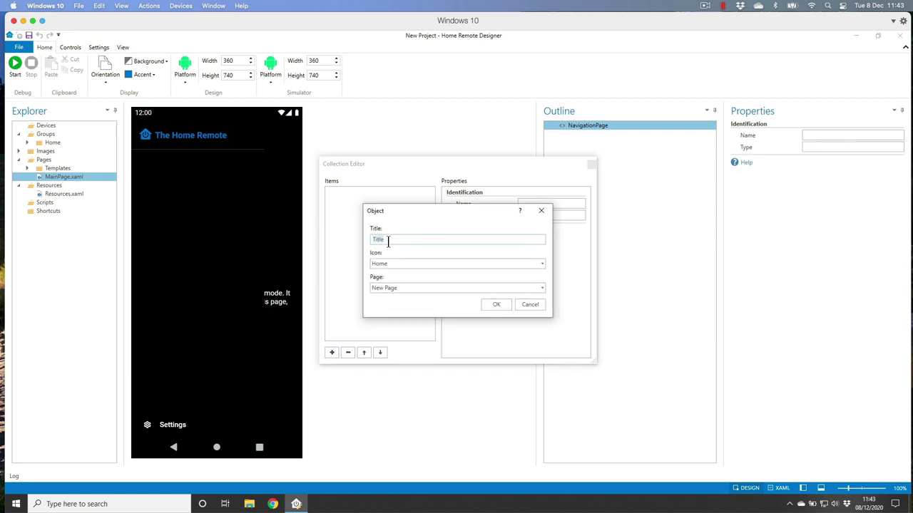
key(BackSpace)
text(main)
click(499, 306)
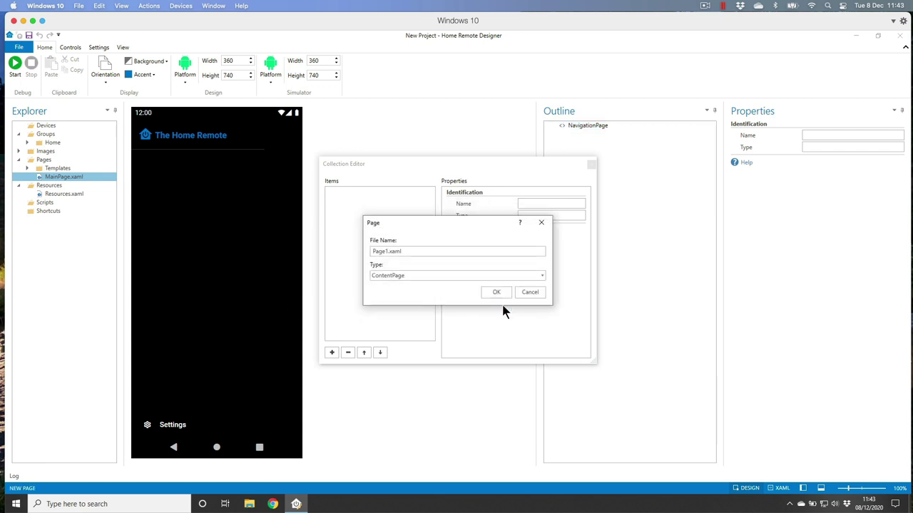
Step: Create the item's page as main.xaml, close the collection, and open main.xaml for editing
click(388, 253)
key(BackSpace)
key(BackSpace)
key(BackSpace)
key(BackSpace)
key(BackSpace)
text(main)
click(505, 292)
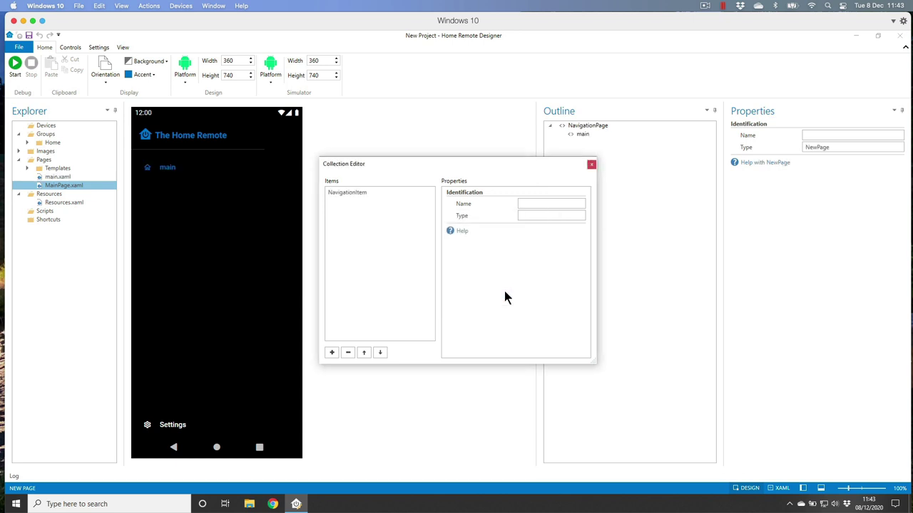
click(591, 166)
click(63, 177)
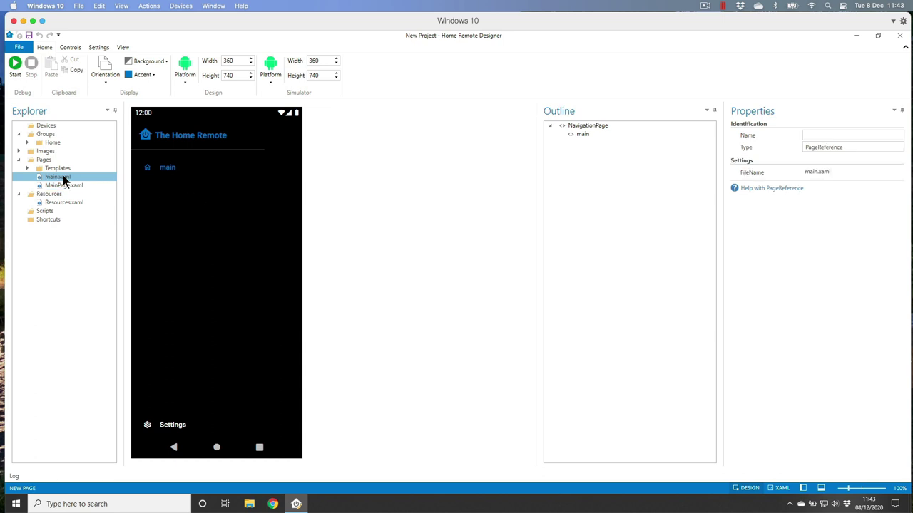
double_click(63, 179)
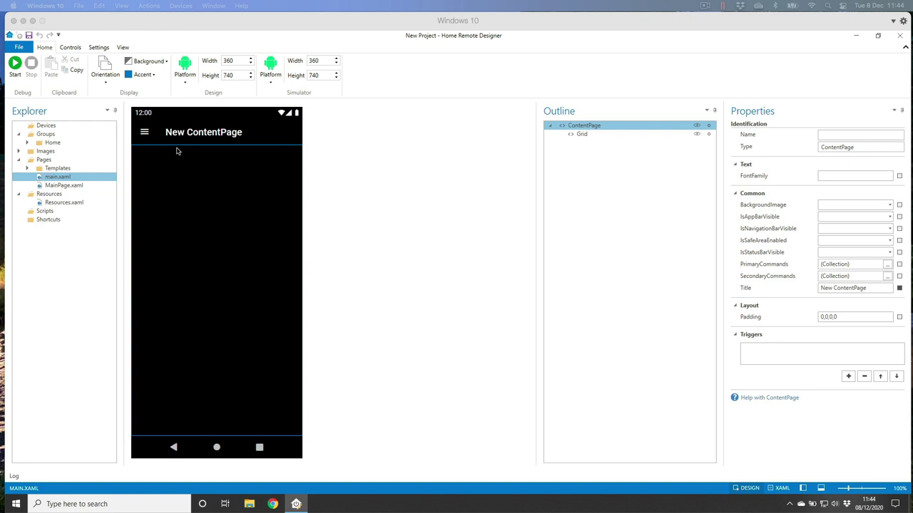
Step: Save the project as 'phoneRemote', then switch to the Excel layout sketch
click(29, 37)
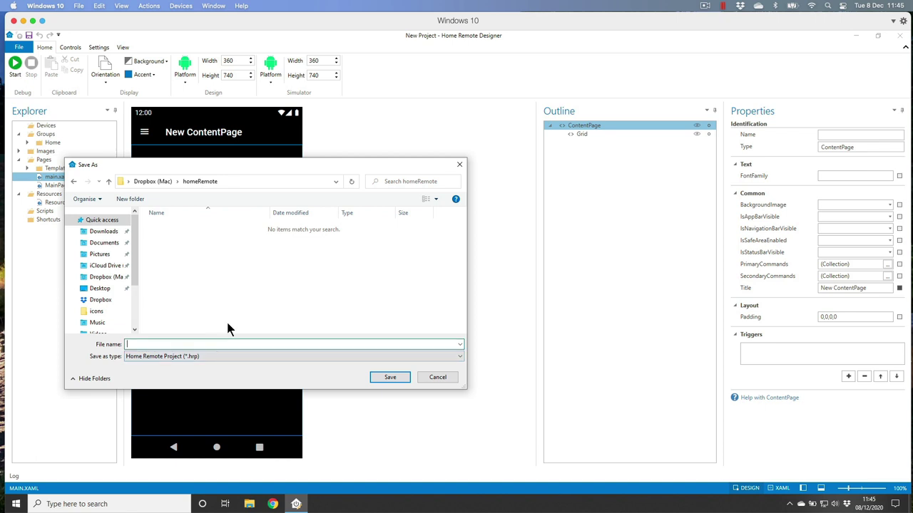
text(phoneRemopte)
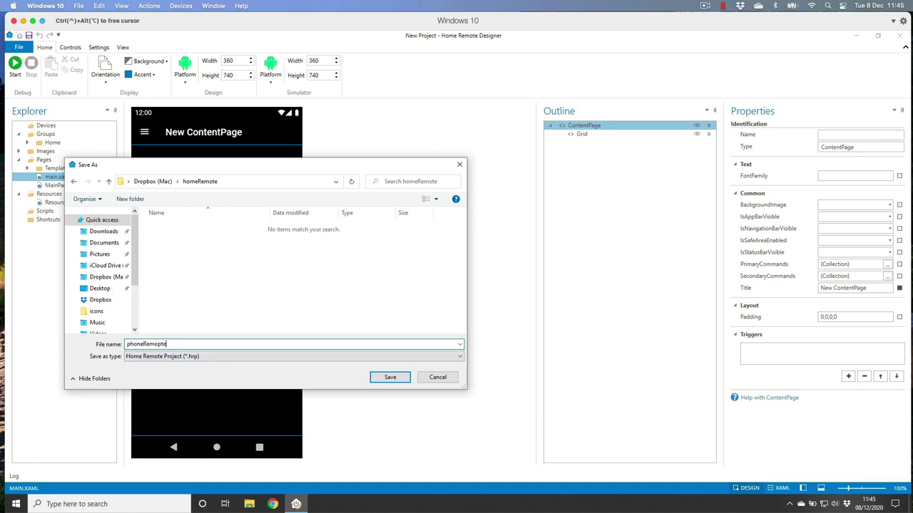
key(BackSpace)
key(BackSpace)
key(BackSpace)
text(te)
click(389, 378)
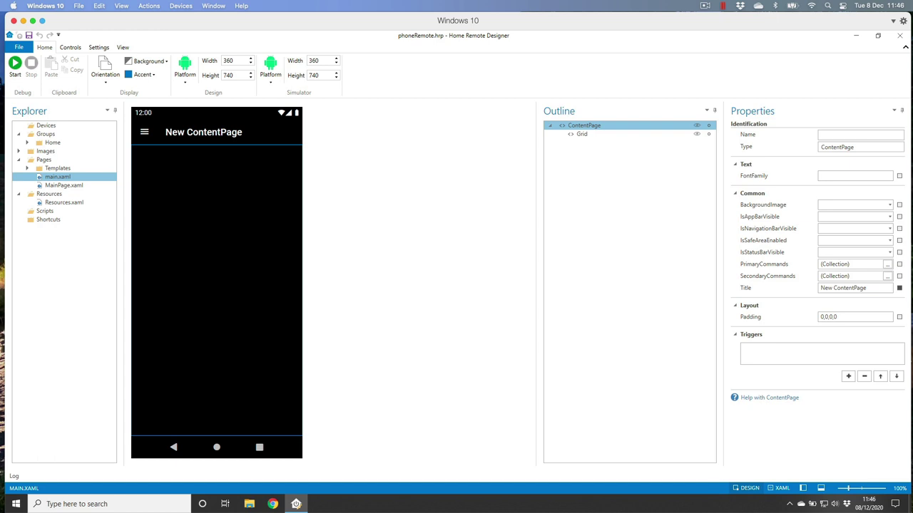
key(super+Tab)
drag(427, 83, 515, 85)
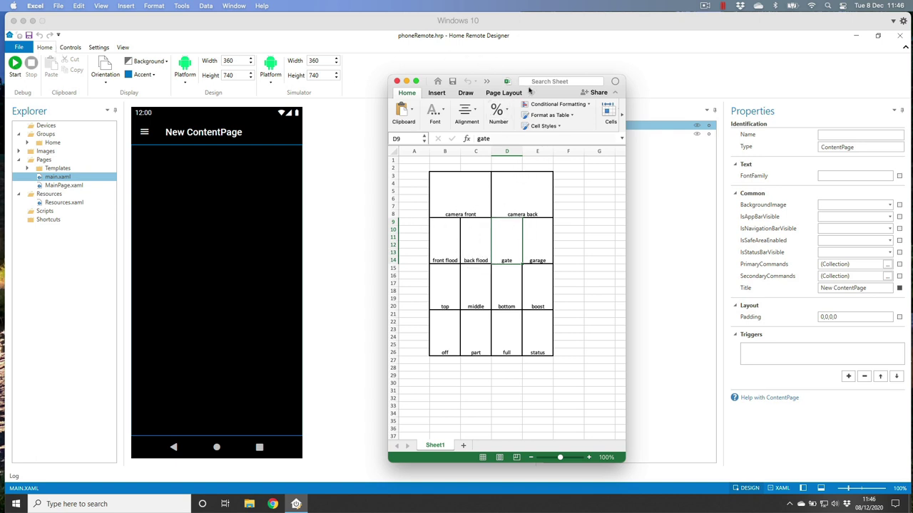
click(506, 92)
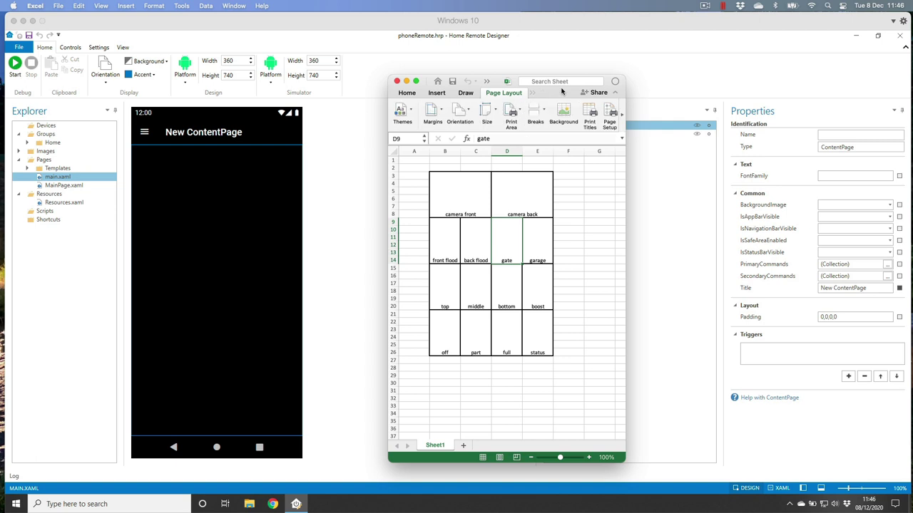
click(436, 93)
click(406, 93)
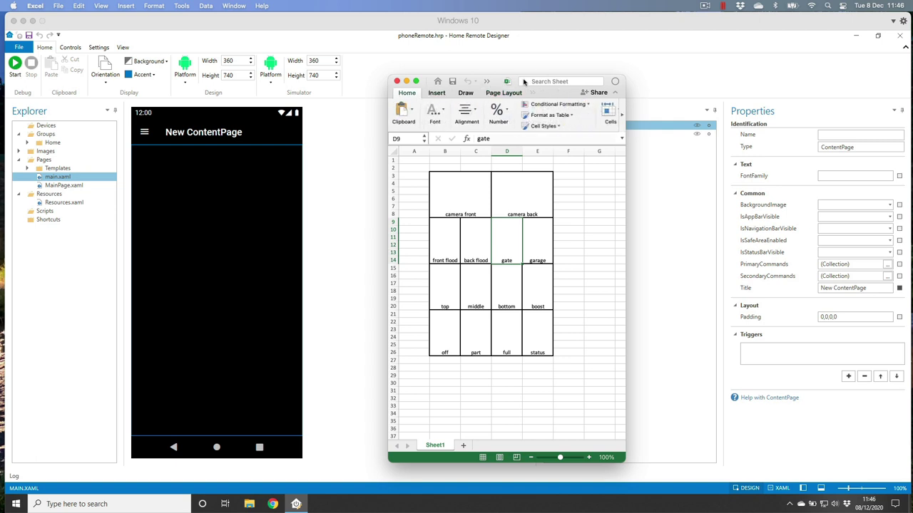
click(406, 81)
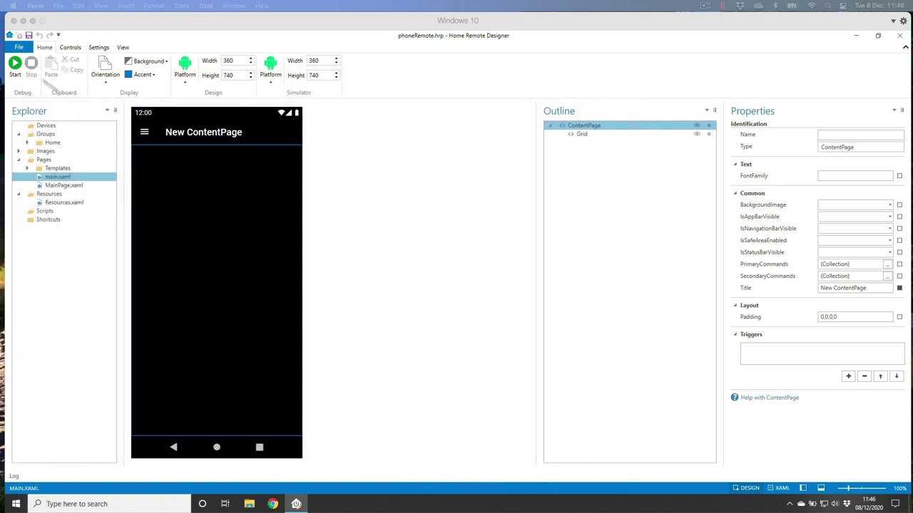
Step: Draw a new Grid on the phone page and reset its Margin to 0,0,0,0
click(70, 48)
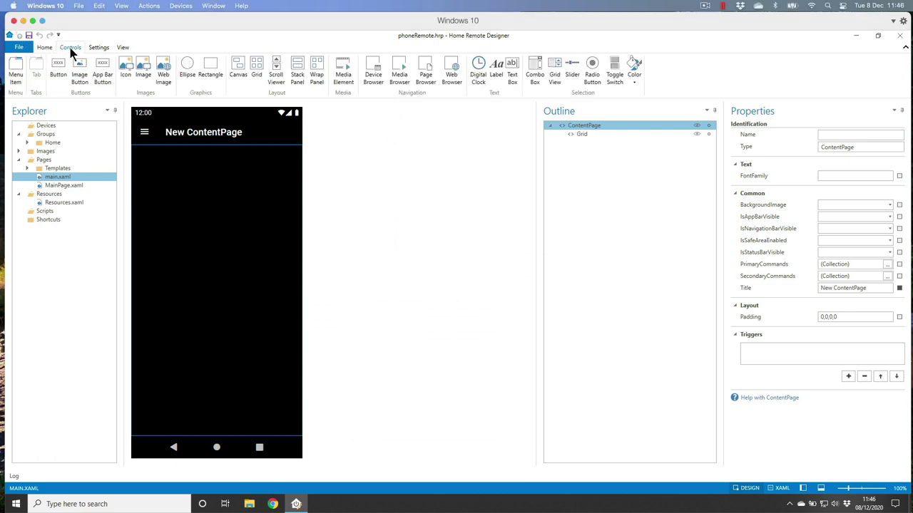
click(257, 68)
drag(143, 152, 292, 429)
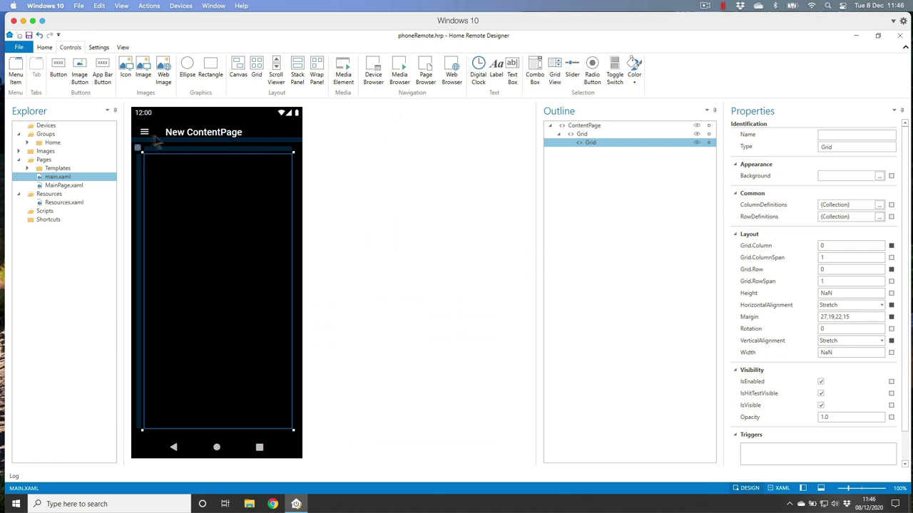
drag(143, 151, 135, 146)
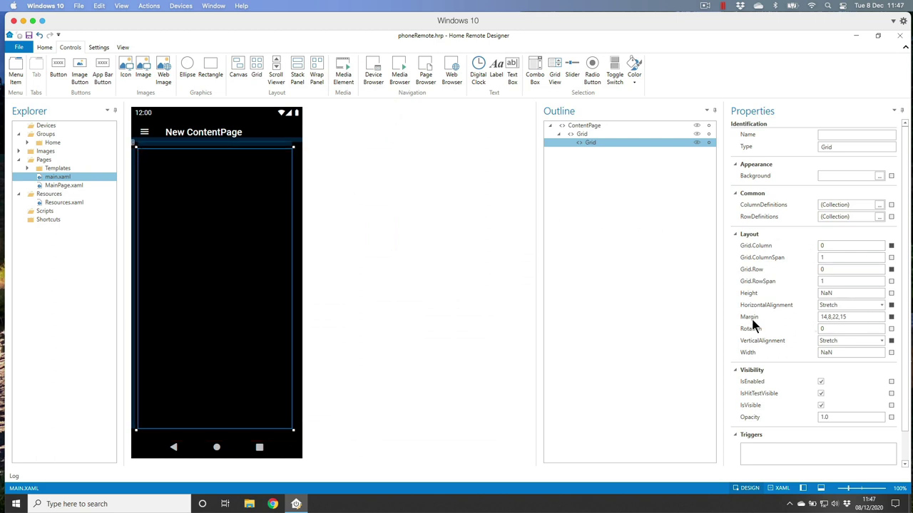
click(891, 315)
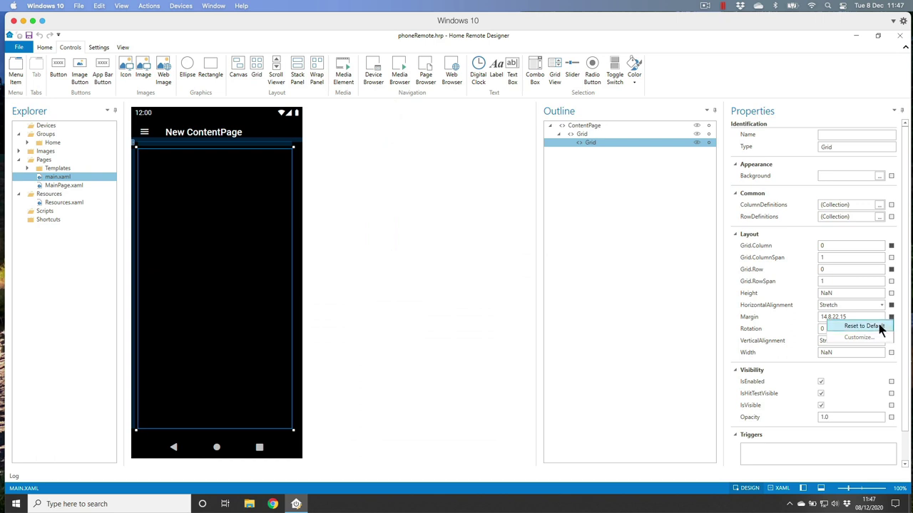
click(880, 327)
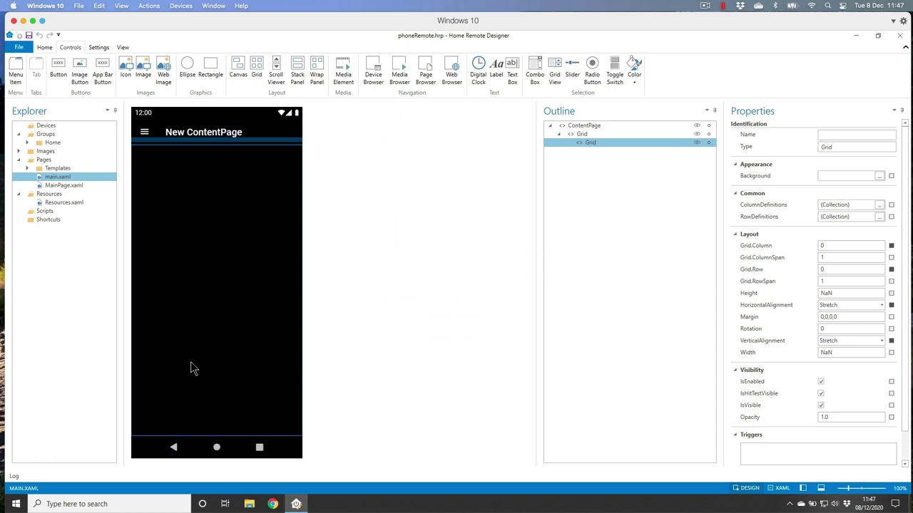
Step: Name the grid 'Outer', then glance at the Excel layout sheet and return
click(828, 135)
text(Outer)
key(Return)
key(super+Tab)
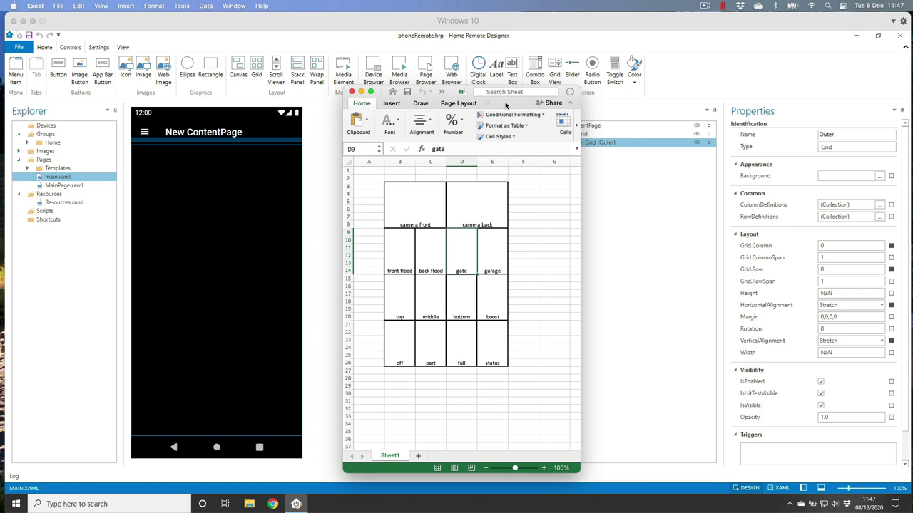
drag(505, 105, 204, 119)
click(772, 219)
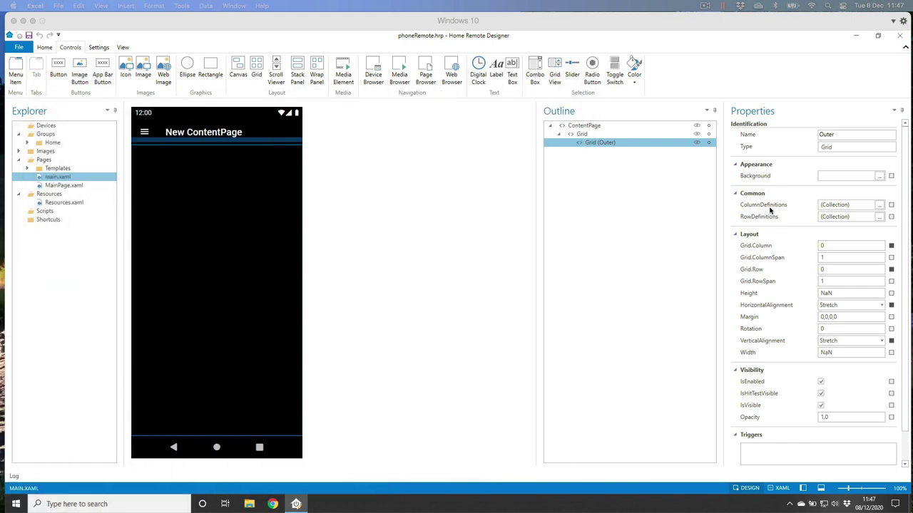
Step: Give the Outer grid two ColumnDefinitions with Width reset to the default *
click(879, 205)
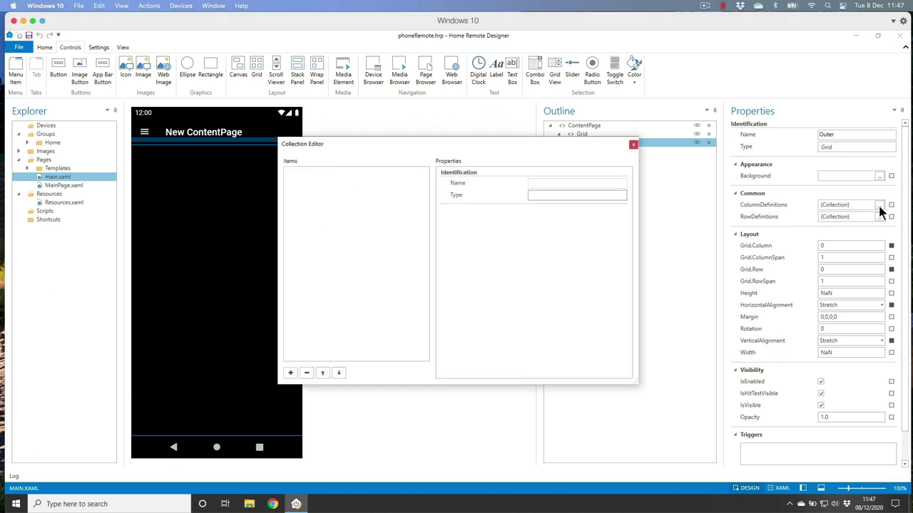
click(290, 373)
click(290, 373)
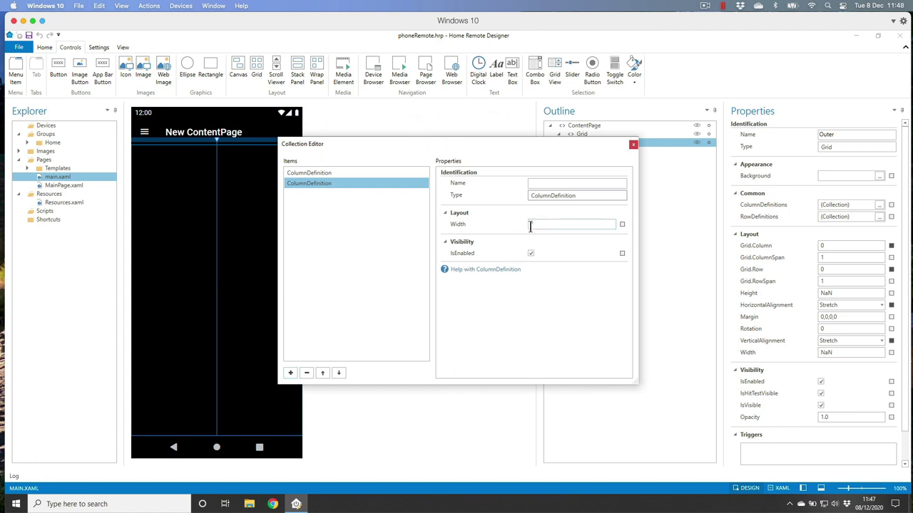
text(2*)
click(366, 174)
click(365, 172)
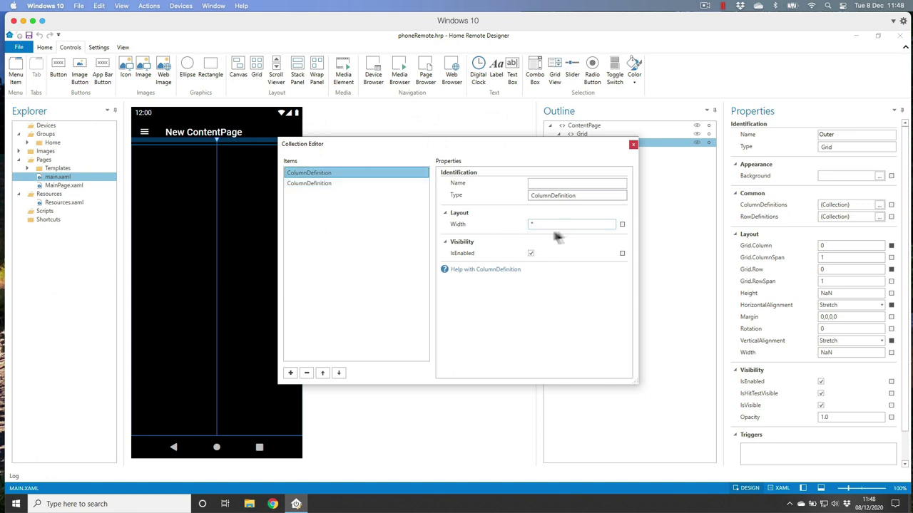
click(368, 184)
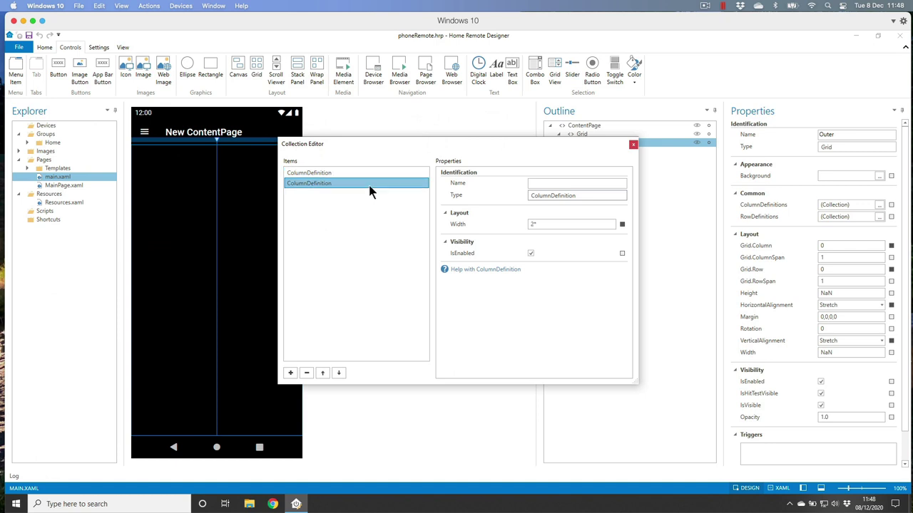
click(622, 224)
click(602, 236)
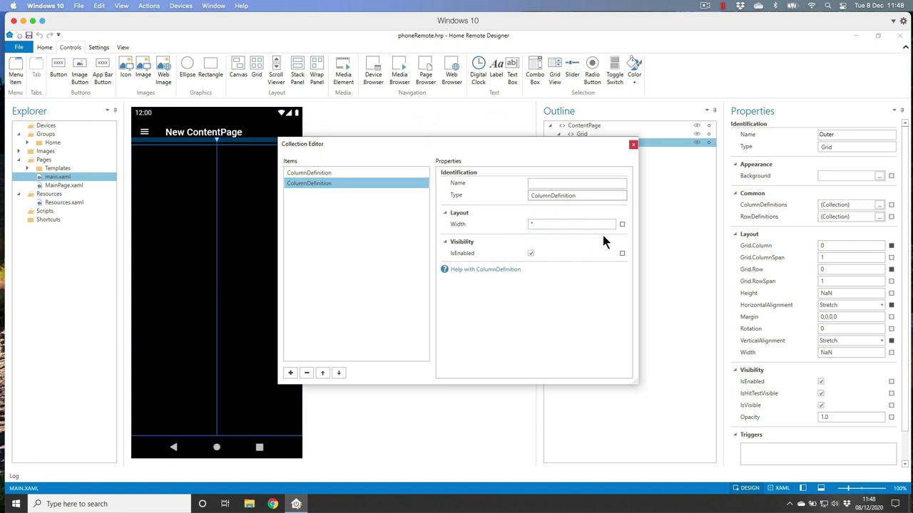
click(633, 146)
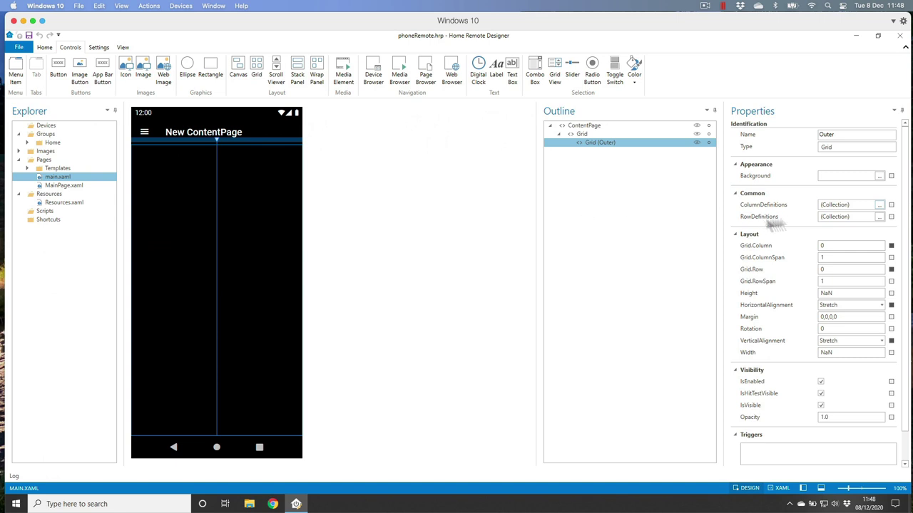
Step: Add four RowDefinitions with Height * to the Outer grid, then bring back the layout sheet
click(879, 217)
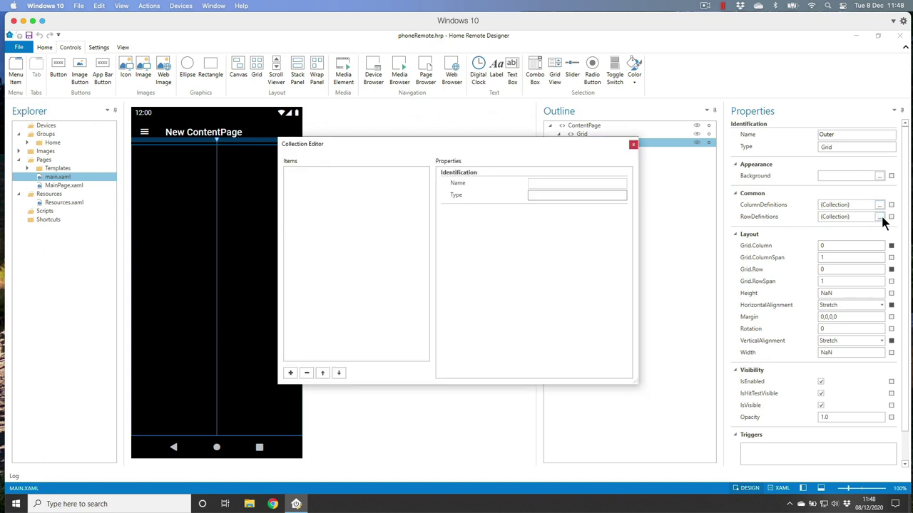
click(291, 374)
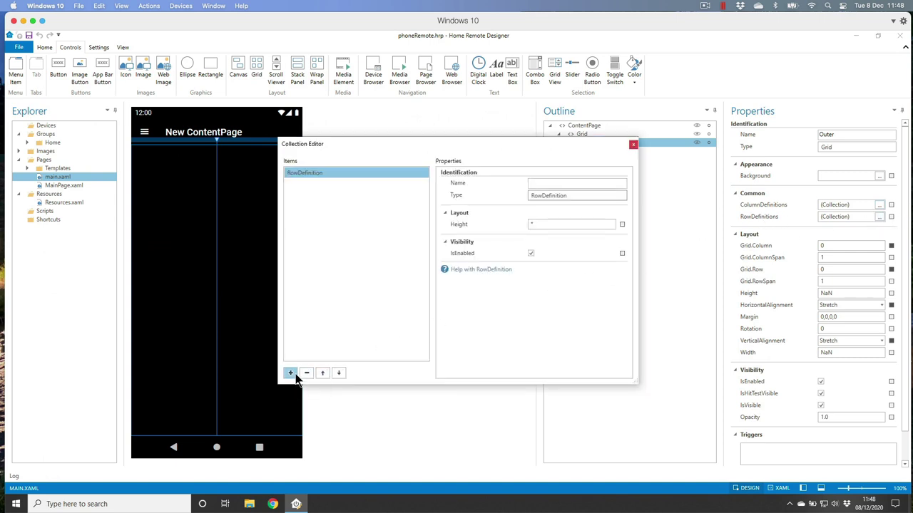
click(291, 373)
click(291, 373)
click(291, 373)
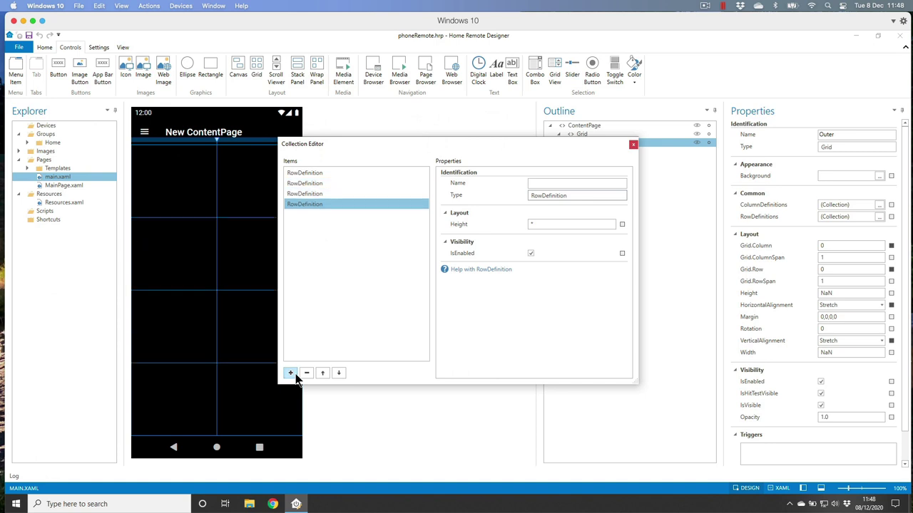
click(532, 226)
text(*)
click(362, 193)
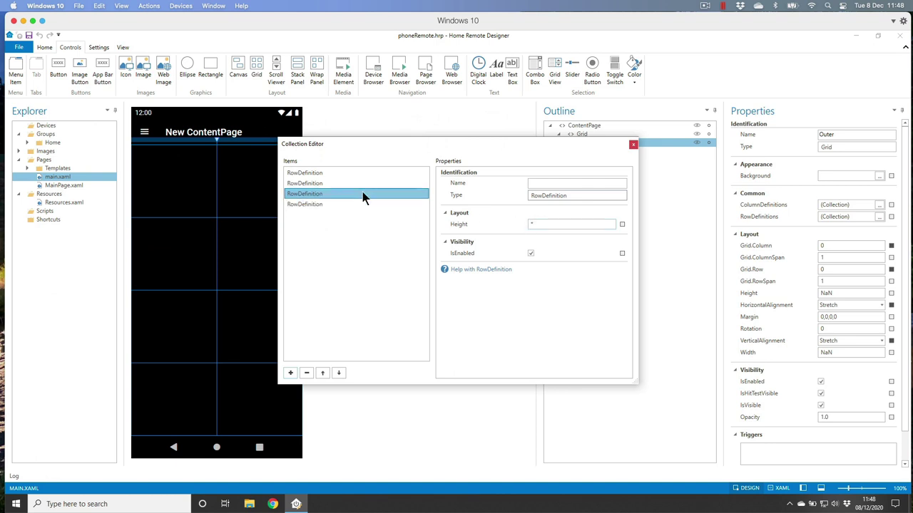
click(340, 174)
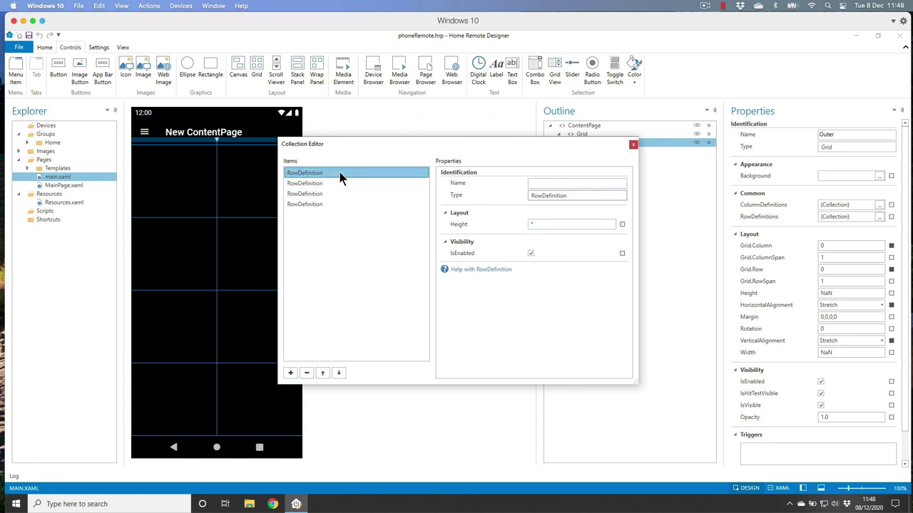
click(531, 226)
click(634, 145)
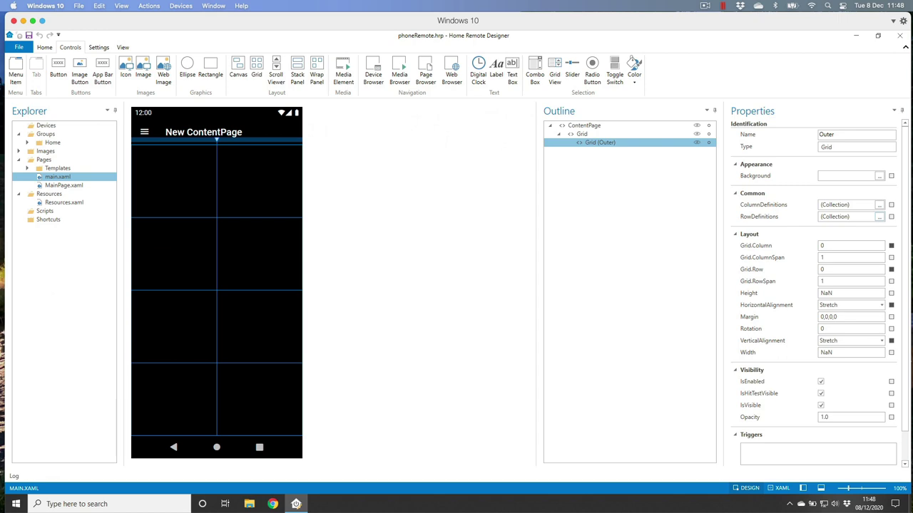
key(super+Tab)
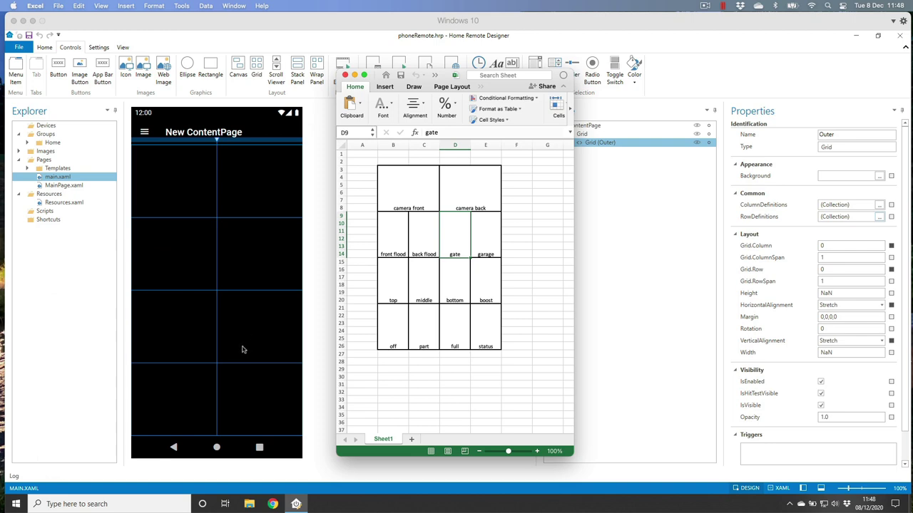
click(480, 86)
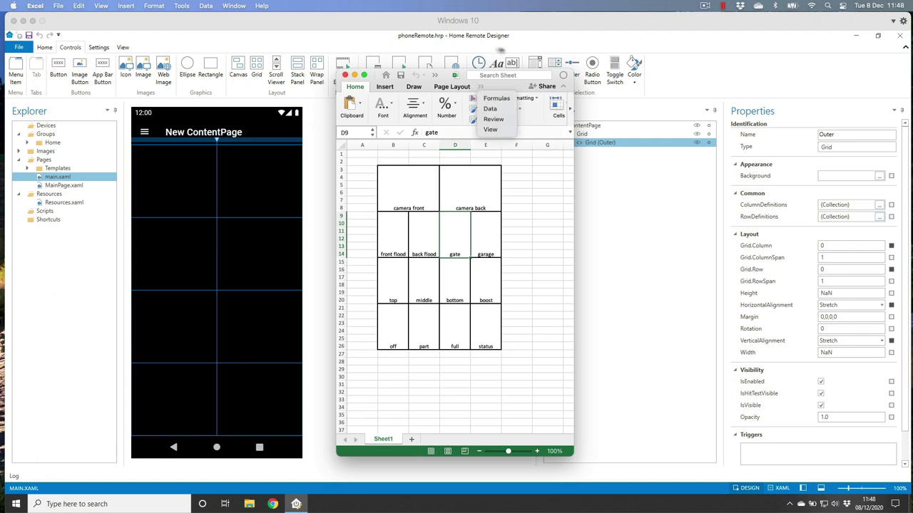
click(510, 86)
click(354, 75)
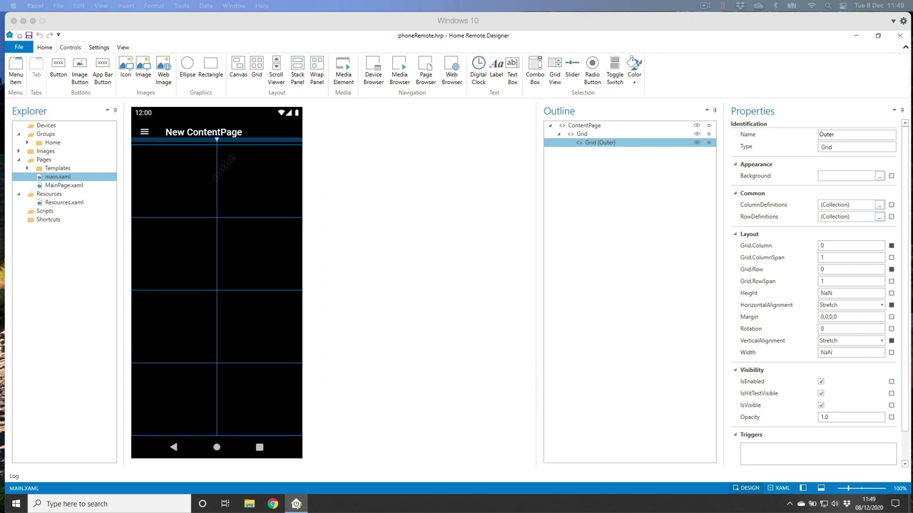
Step: Draw a new grid in the left cell of the Outer grid's second row
click(178, 242)
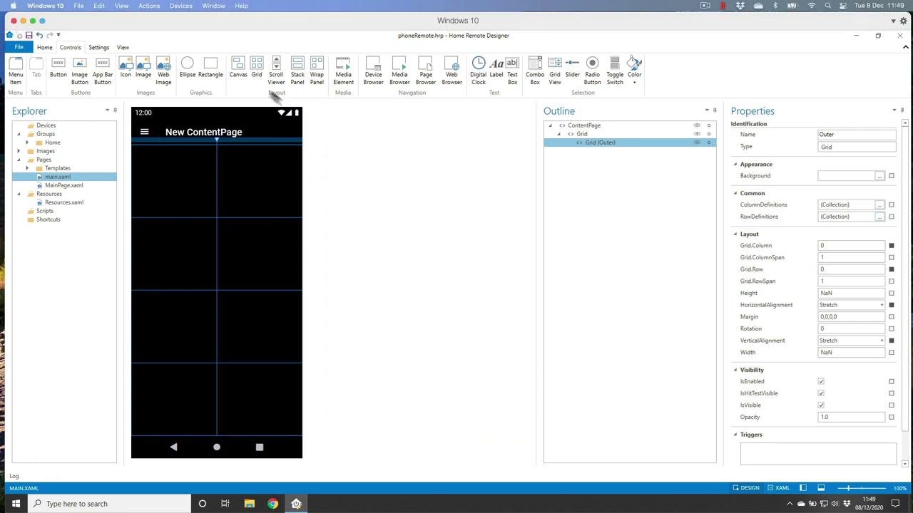
drag(256, 69, 275, 237)
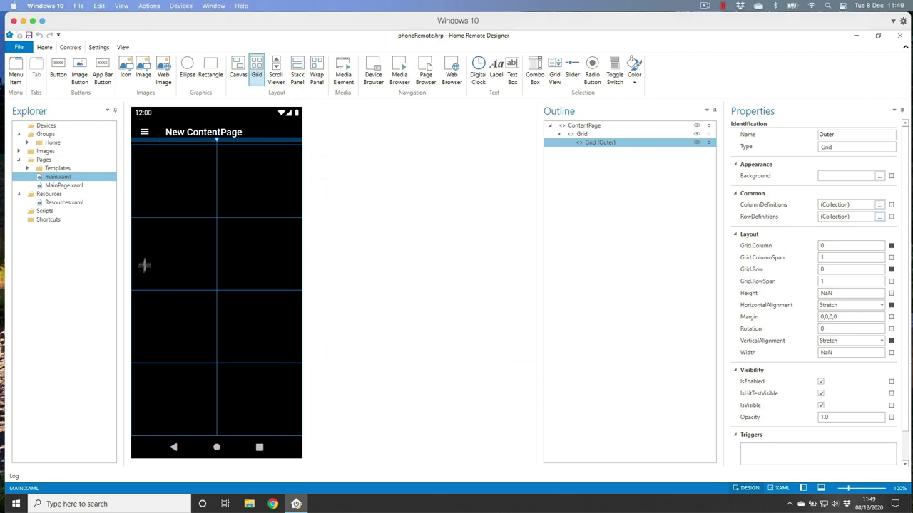
mouse_move(136, 225)
mouse_down()
mouse_move(189, 278)
mouse_move(211, 284)
mouse_up()
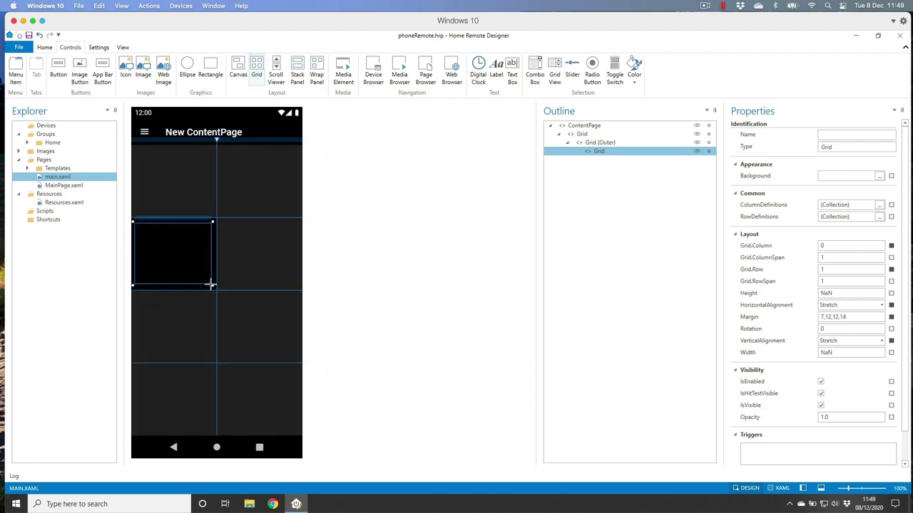
Step: Reset the new grid's Margin and give it two column definitions
click(891, 317)
click(864, 326)
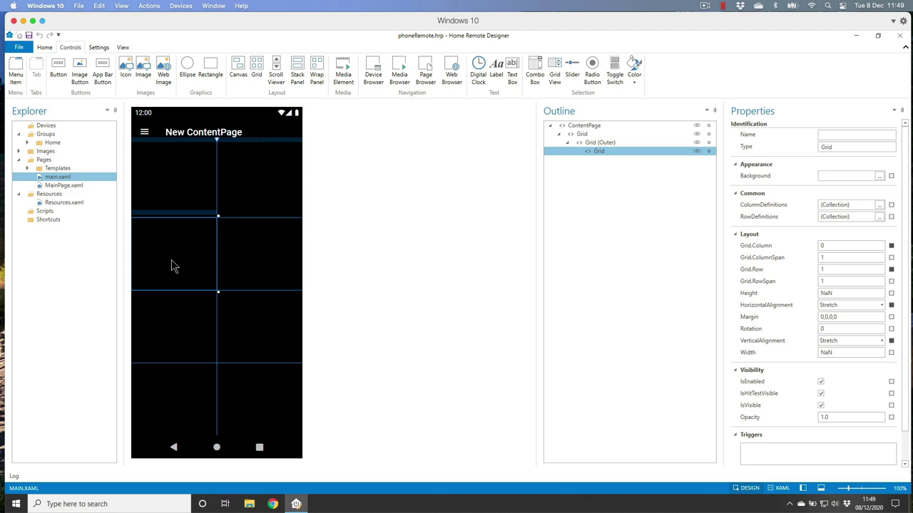
click(879, 204)
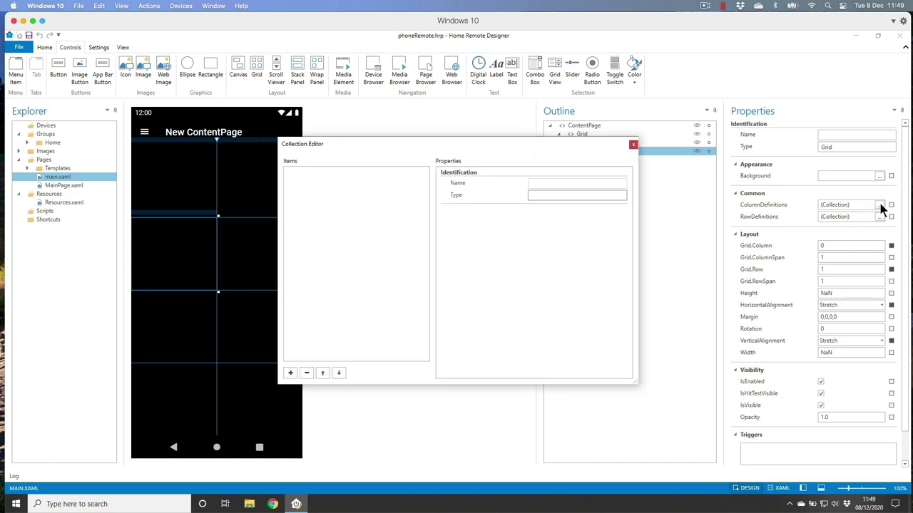
click(291, 373)
click(290, 373)
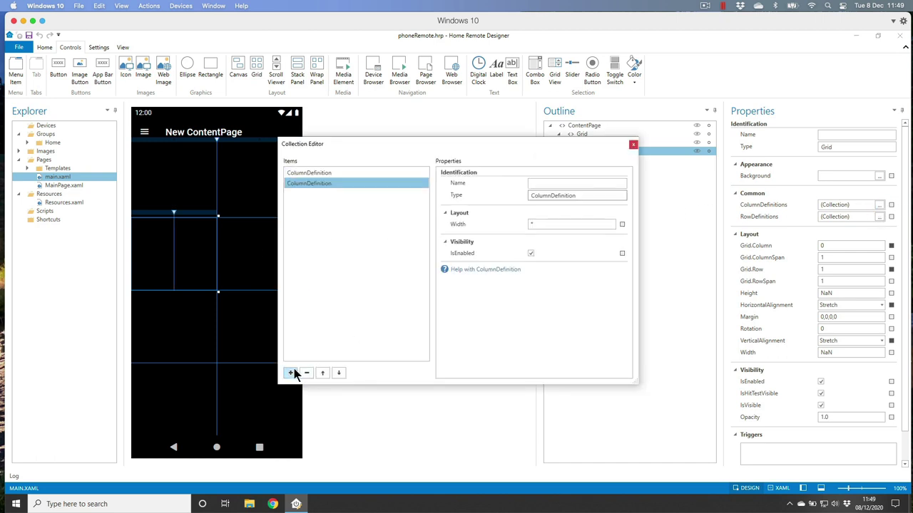
click(632, 145)
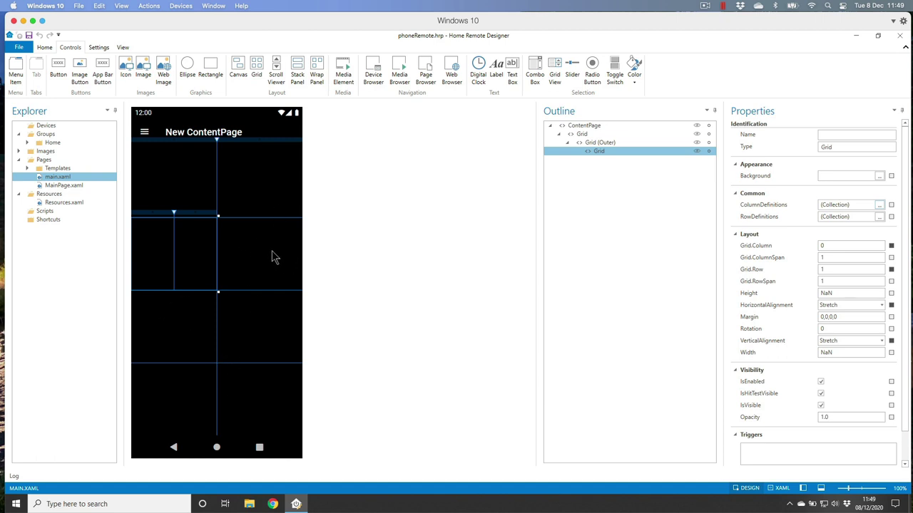
Step: Draw another grid in the second row's right cell and reset its Margin to zero
click(257, 64)
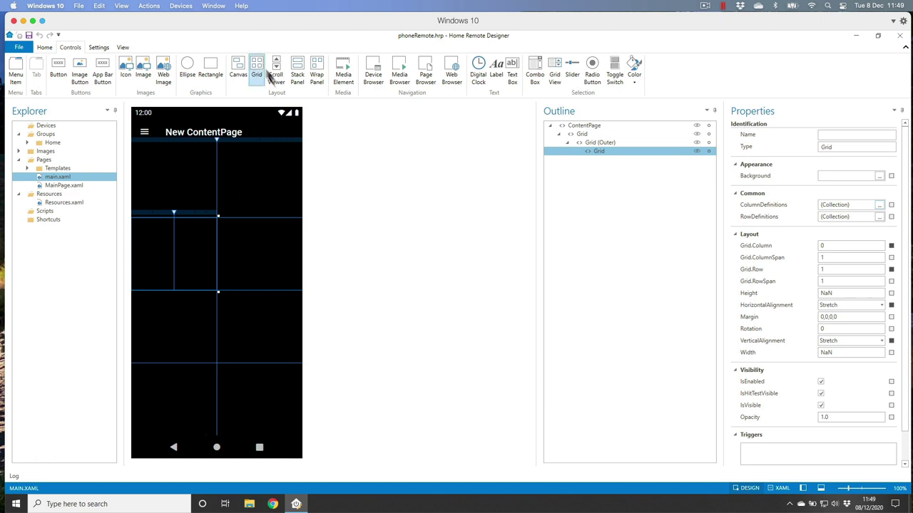
mouse_move(221, 223)
mouse_down()
mouse_move(273, 280)
mouse_move(294, 286)
mouse_up()
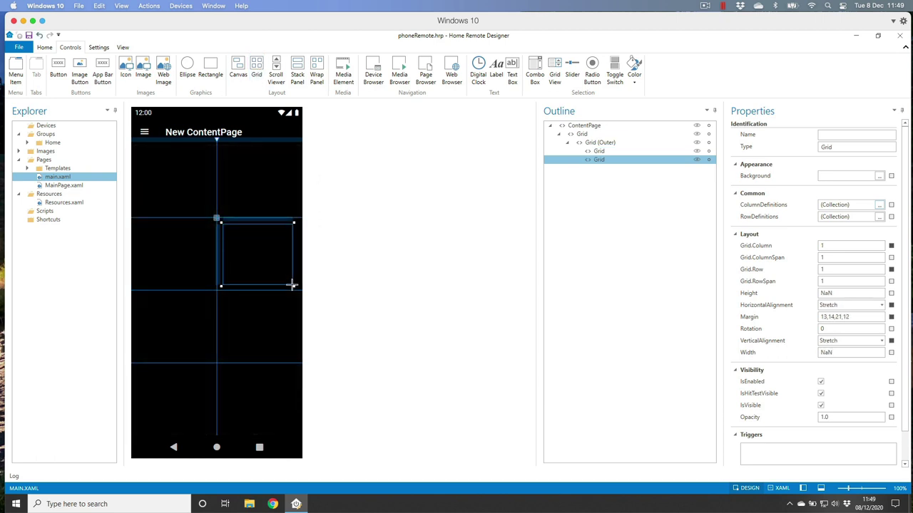
click(891, 317)
click(868, 329)
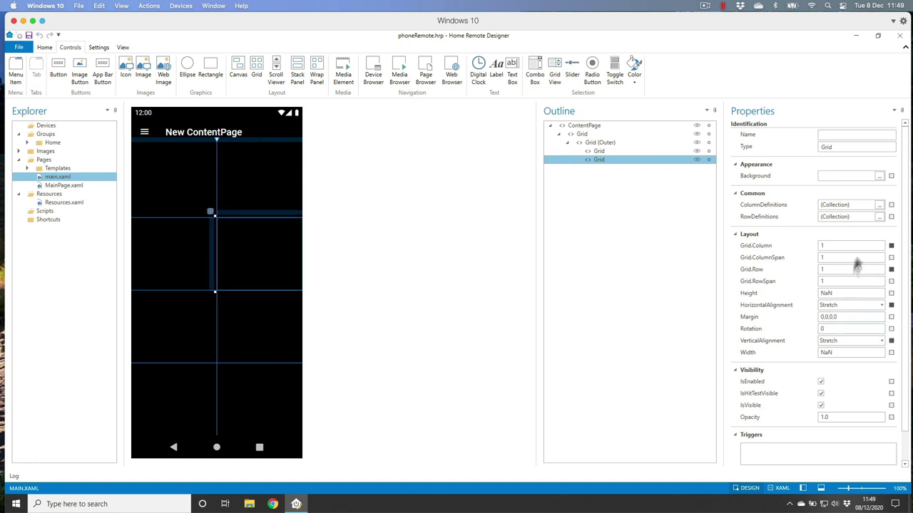
Step: Add two column definitions to the second inner grid
click(880, 205)
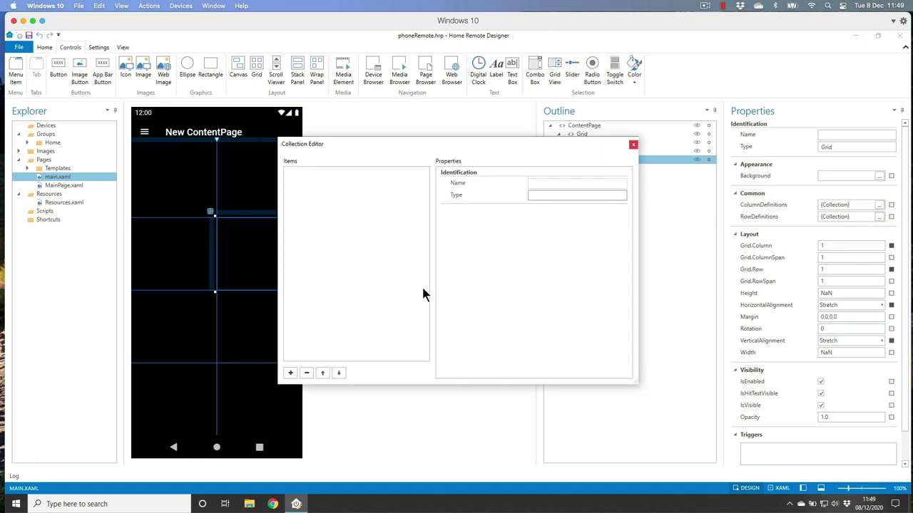
click(291, 373)
click(291, 373)
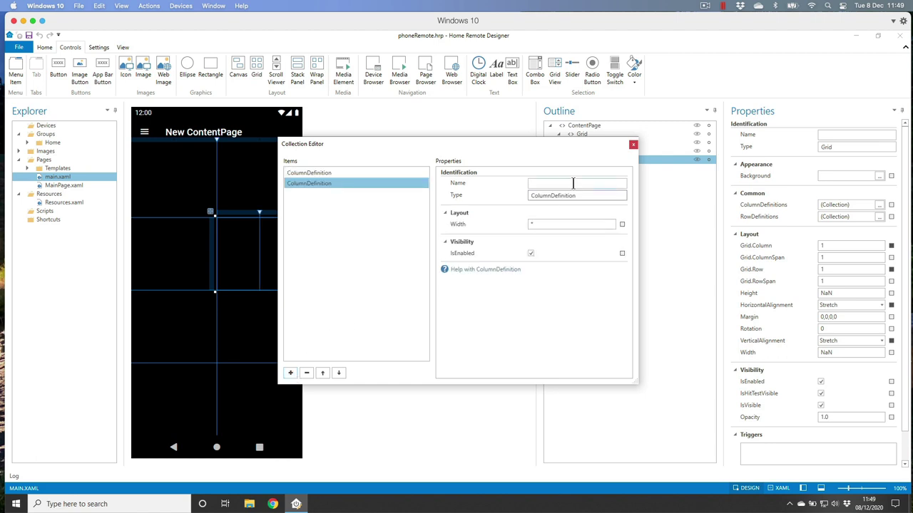
click(633, 145)
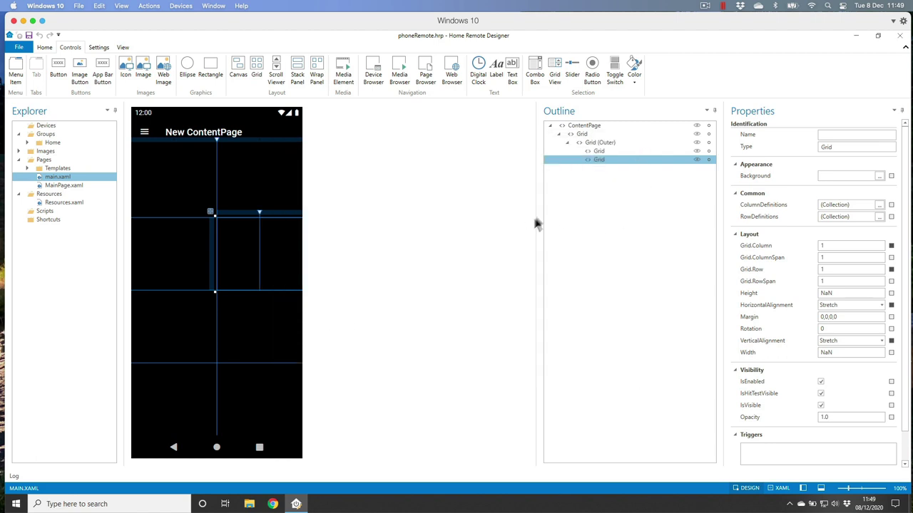
click(173, 261)
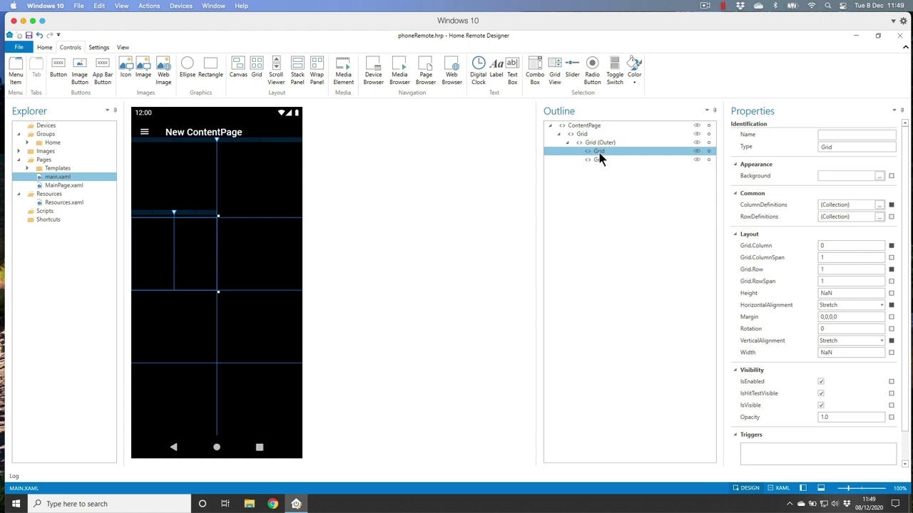
Step: Name the left inner grid 'floodlights' and the right one 'gategarage'
click(826, 134)
text(flloodlights)
click(606, 159)
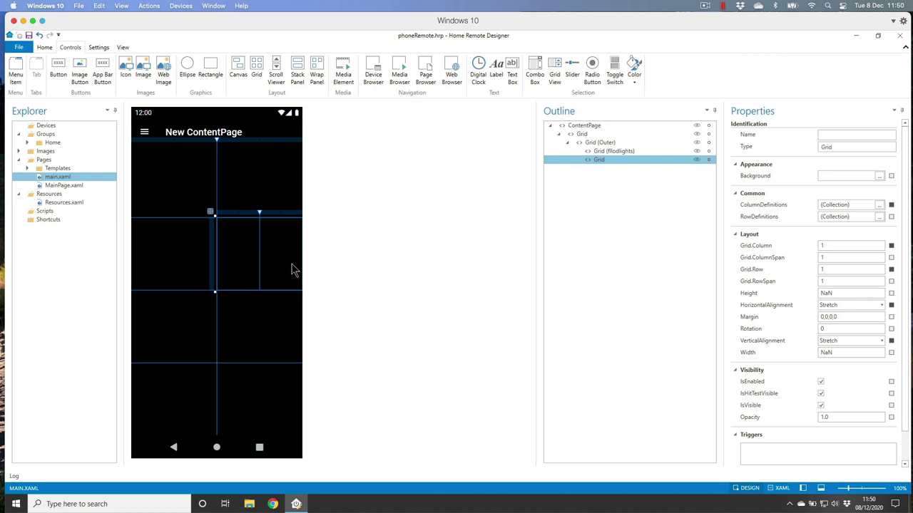
click(829, 134)
text(gategarage)
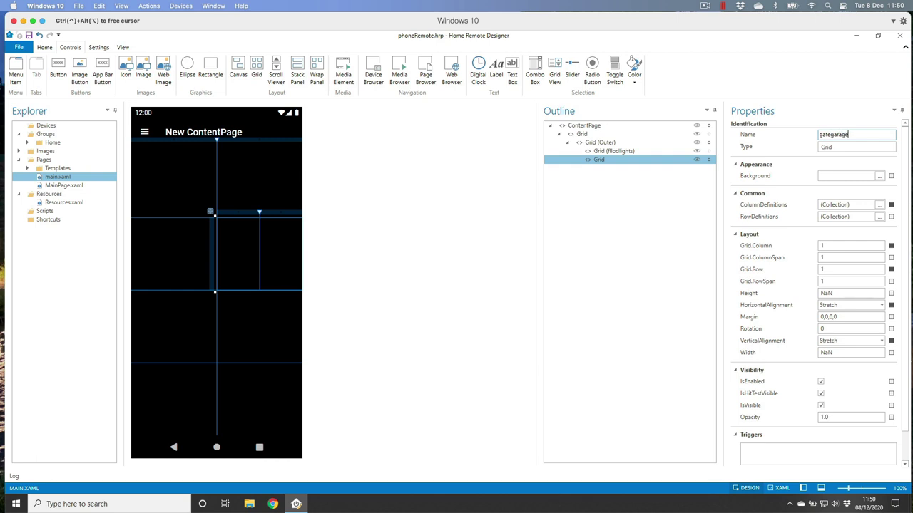
key(Return)
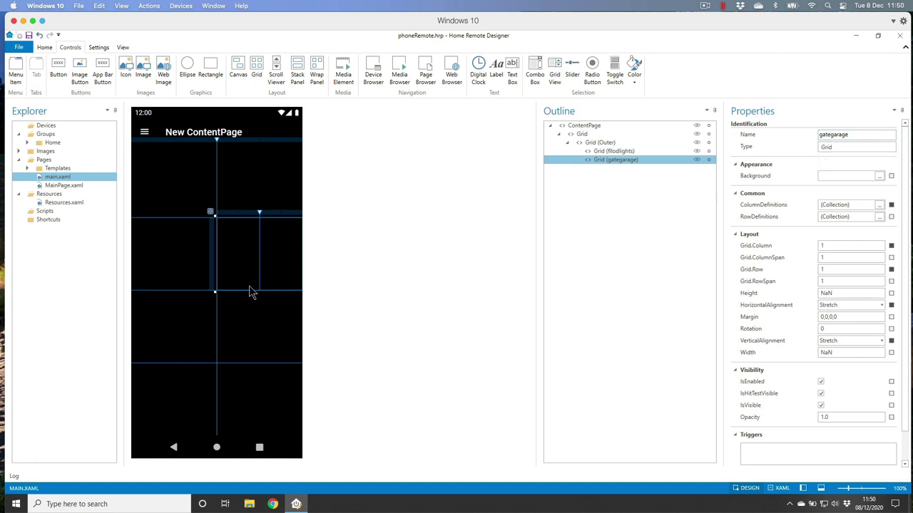
Step: Copy the gategarage grid and paste two copies into the Outer grid
right_click(612, 164)
click(634, 178)
click(596, 142)
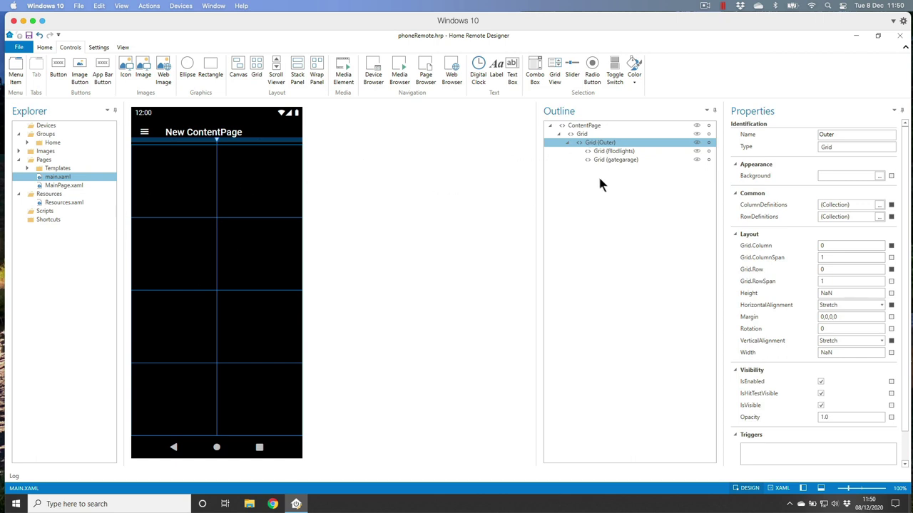
click(612, 151)
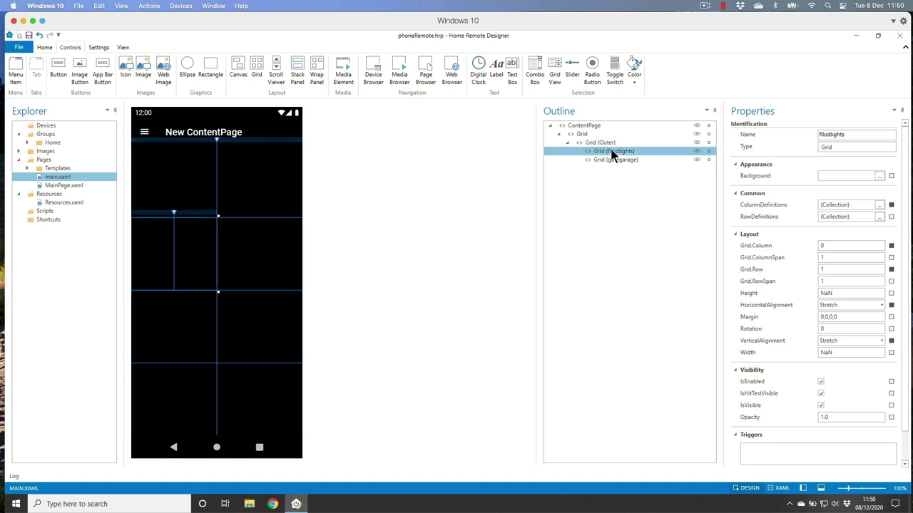
click(607, 144)
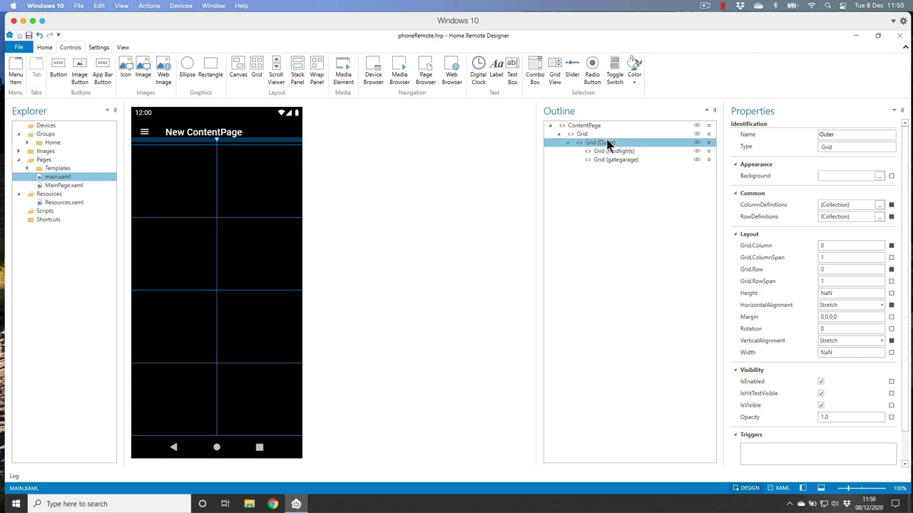
right_click(607, 143)
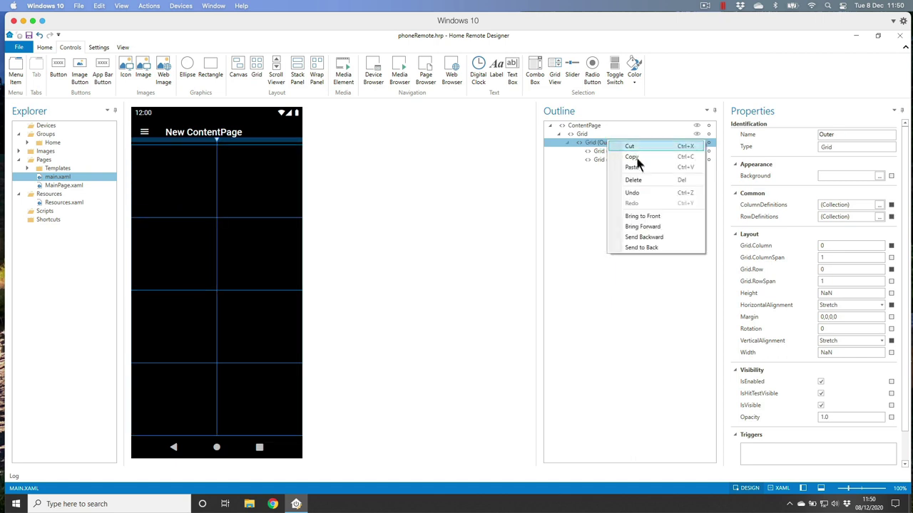
click(638, 170)
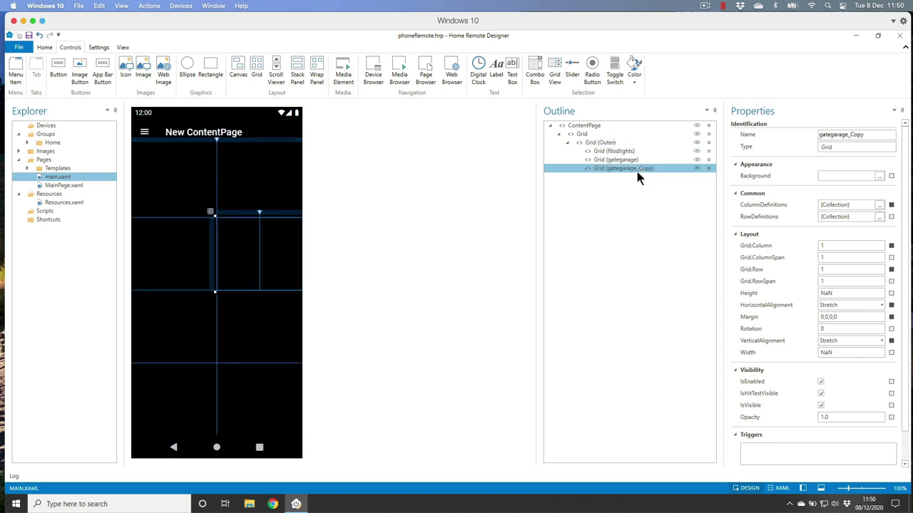
click(607, 143)
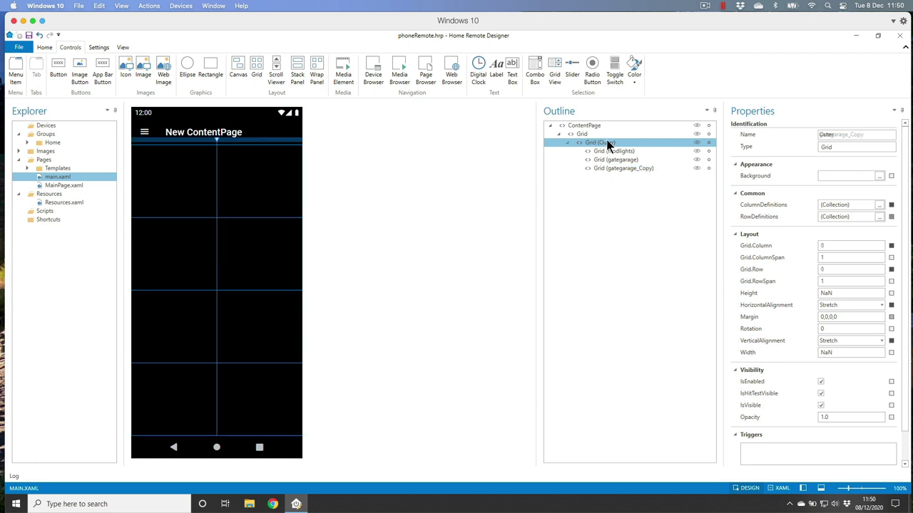
right_click(608, 143)
click(628, 168)
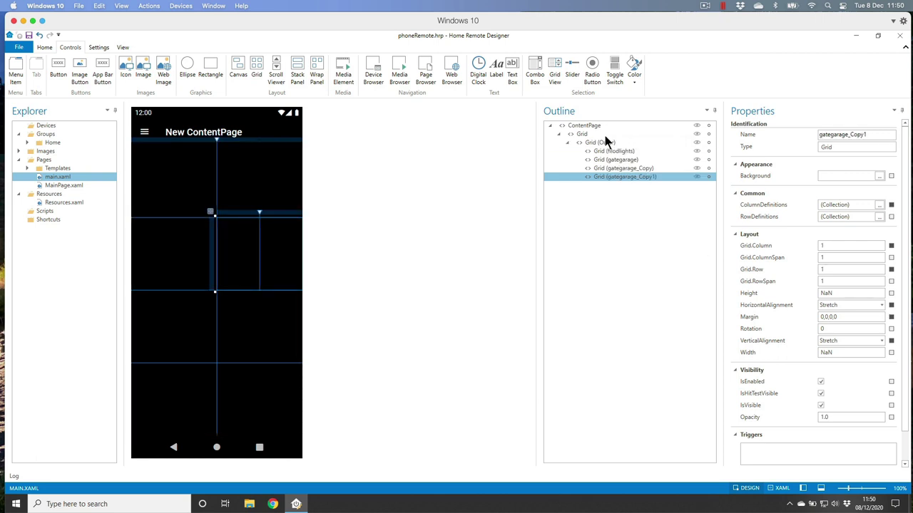
Step: Paste two more gategarage copies into Outer, making four copies in total
click(604, 141)
right_click(604, 140)
click(628, 170)
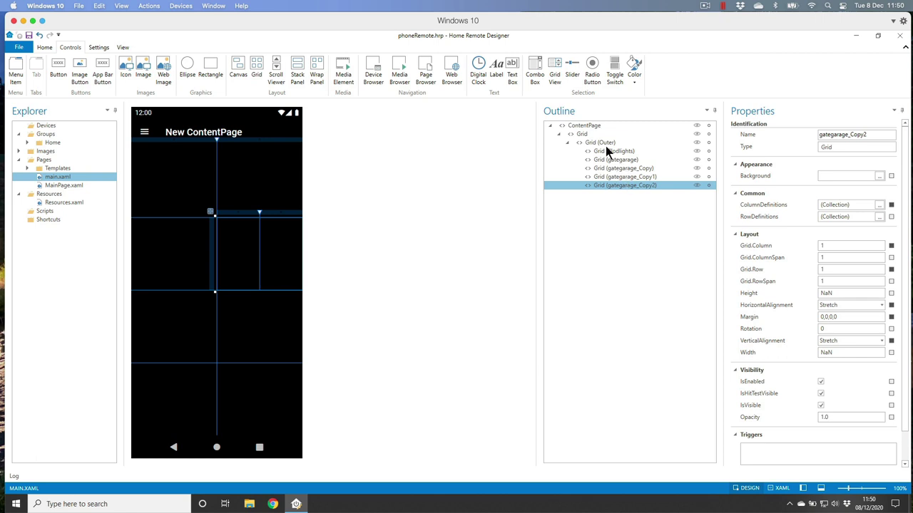
click(605, 142)
right_click(605, 142)
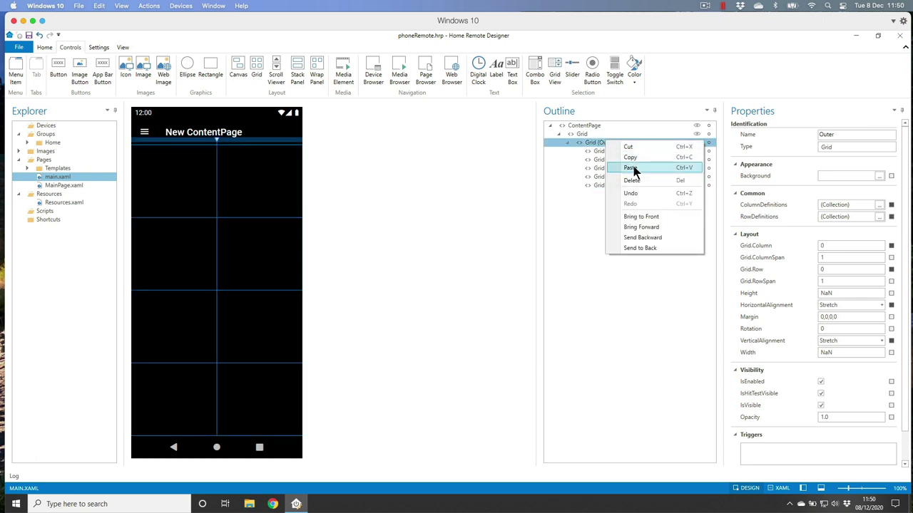
click(632, 168)
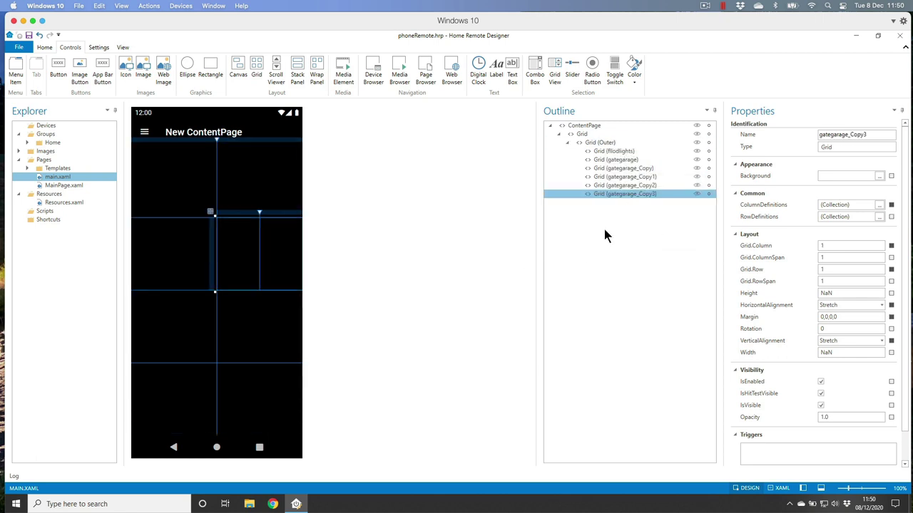
click(609, 185)
click(610, 177)
click(610, 169)
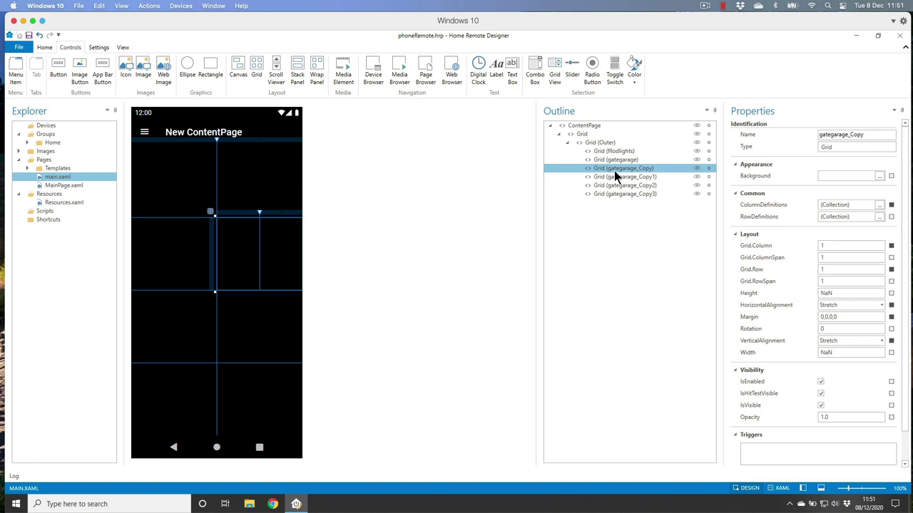
Step: Rename the gategarage_Copy grid to 'tanktm'
click(863, 135)
key(BackSpace)
key(BackSpace)
key(BackSpace)
key(BackSpace)
key(BackSpace)
key(BackSpace)
key(BackSpace)
key(BackSpace)
key(BackSpace)
key(BackSpace)
key(BackSpace)
key(BackSpace)
key(BackSpace)
key(BackSpace)
key(BackSpace)
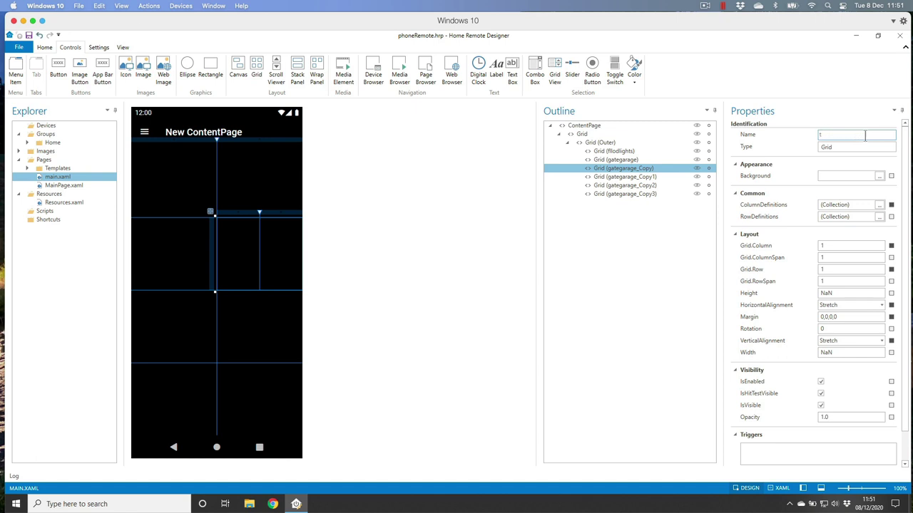
text(tanktm)
click(828, 246)
Step: Set tanktm to Grid.Column 0 and Grid.Row 2
text(0)
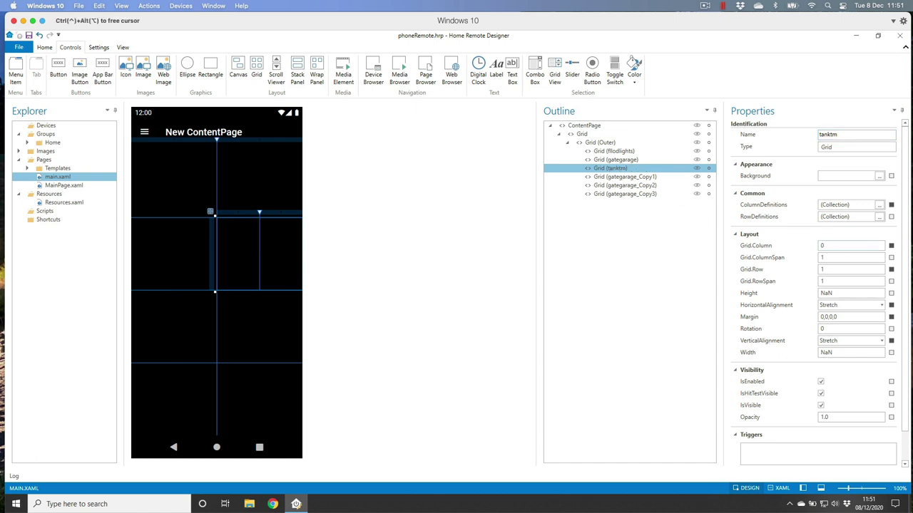
key(Tab)
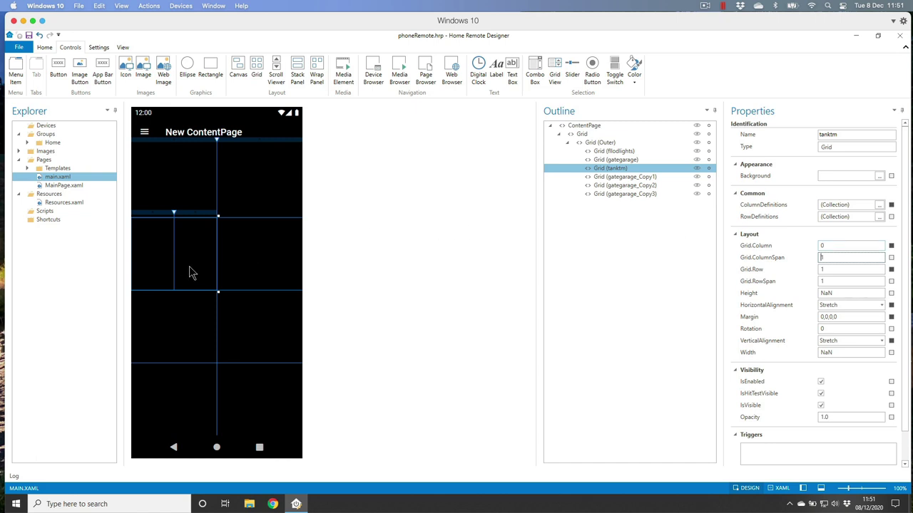
click(847, 268)
click(833, 269)
text(2)
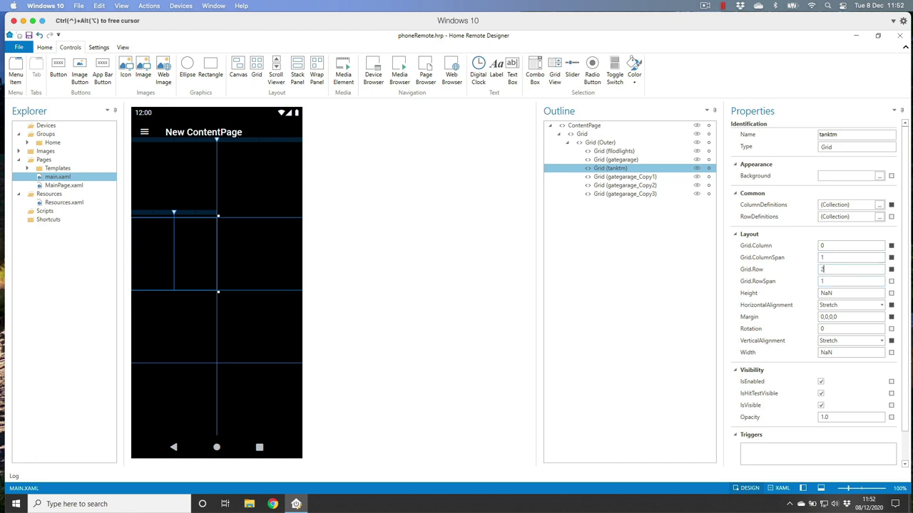
key(Return)
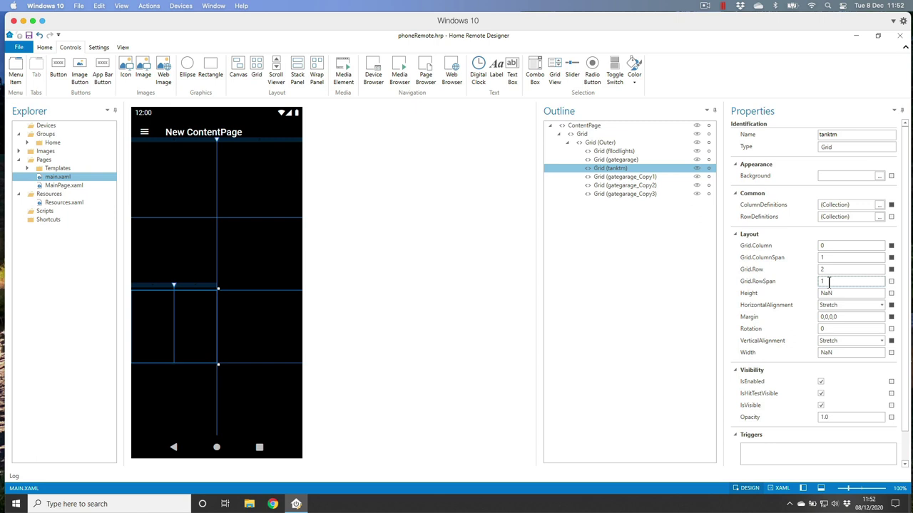
Step: Try a Grid.RowSpan of 2 for tanktm, then set it back to 1
text(2)
key(Tab)
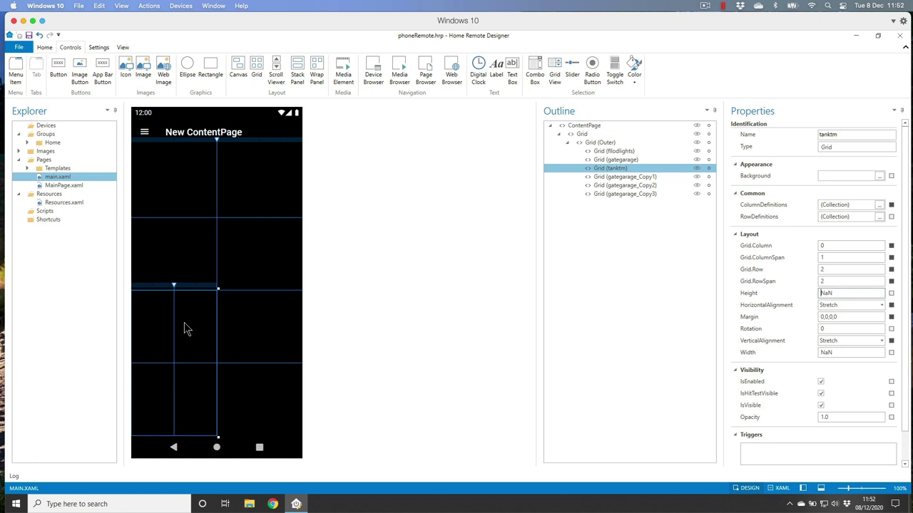
click(833, 281)
text(1)
key(Tab)
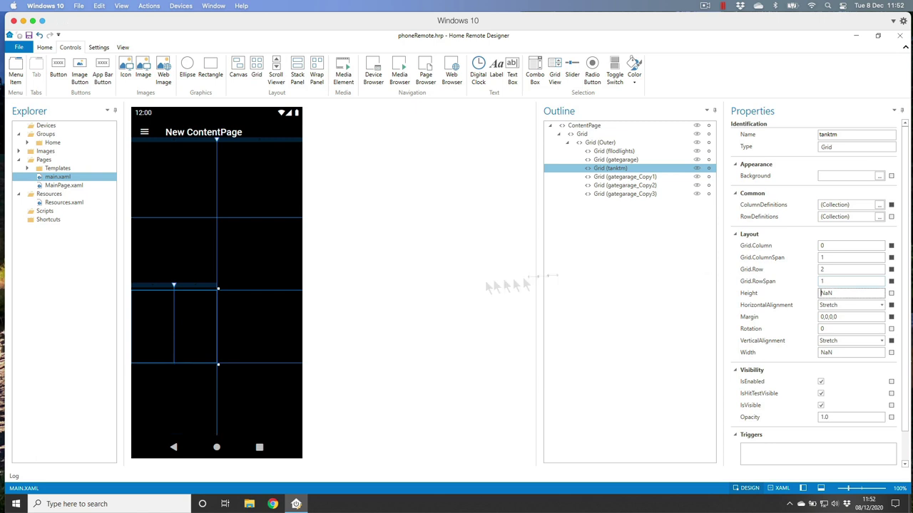
Step: Rename gategarage_Copy1 to 'tankbb' and set its Grid.Row to 2
click(638, 178)
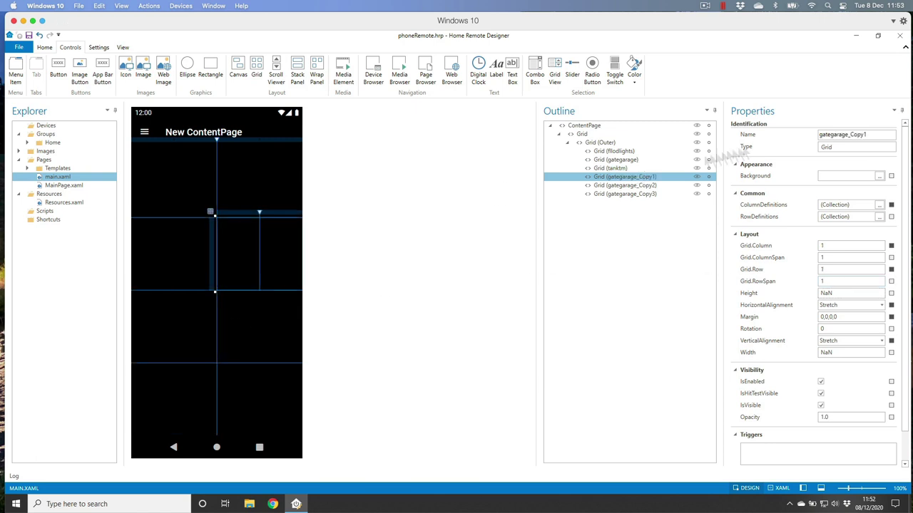
drag(868, 136, 807, 140)
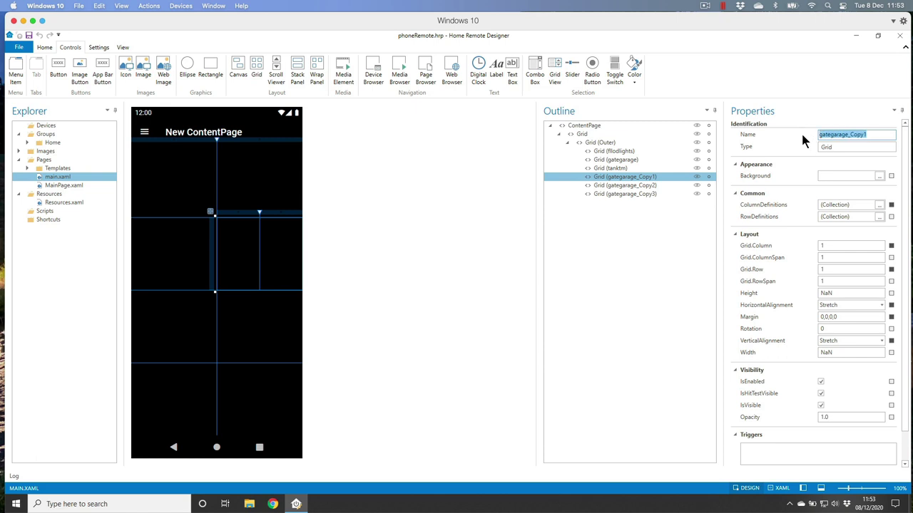
text(tanktbb)
key(Return)
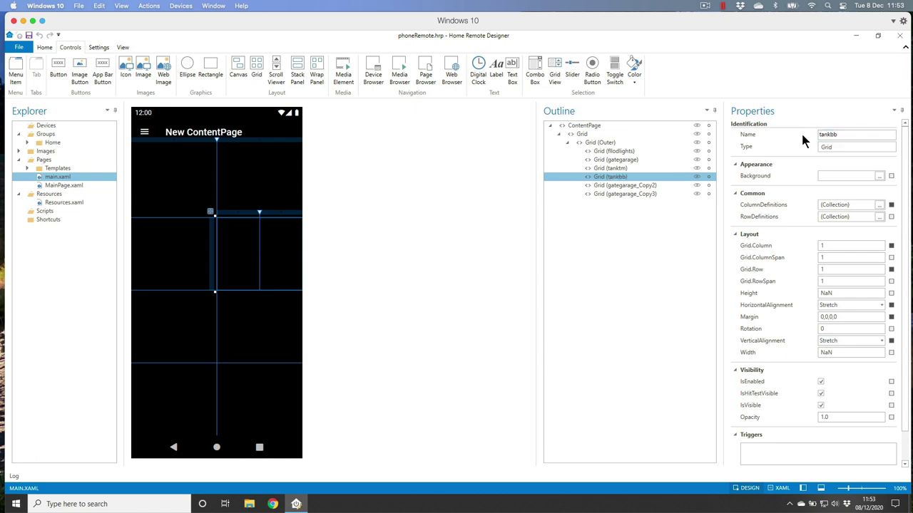
click(832, 268)
text(2)
key(Tab)
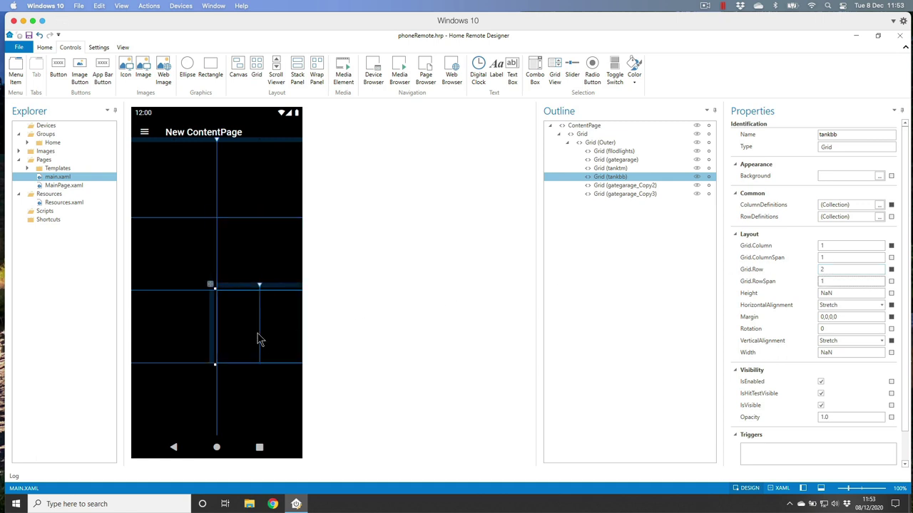
Step: Rename gategarage_Copy2 to 'alarmop'
click(636, 184)
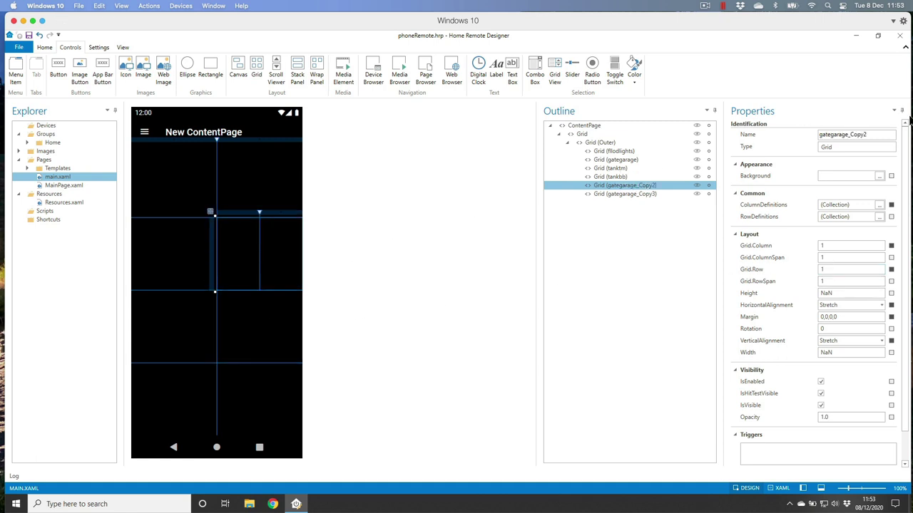
drag(871, 135, 808, 132)
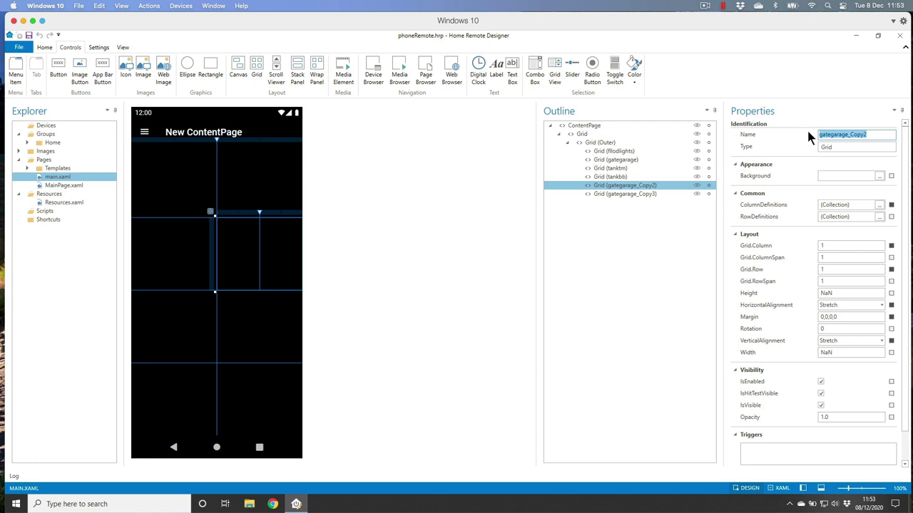
text(ala)
text(rmO)
text(op)
key(Return)
Step: Place alarmop at Grid.Column 0, Grid.Row 3
click(837, 245)
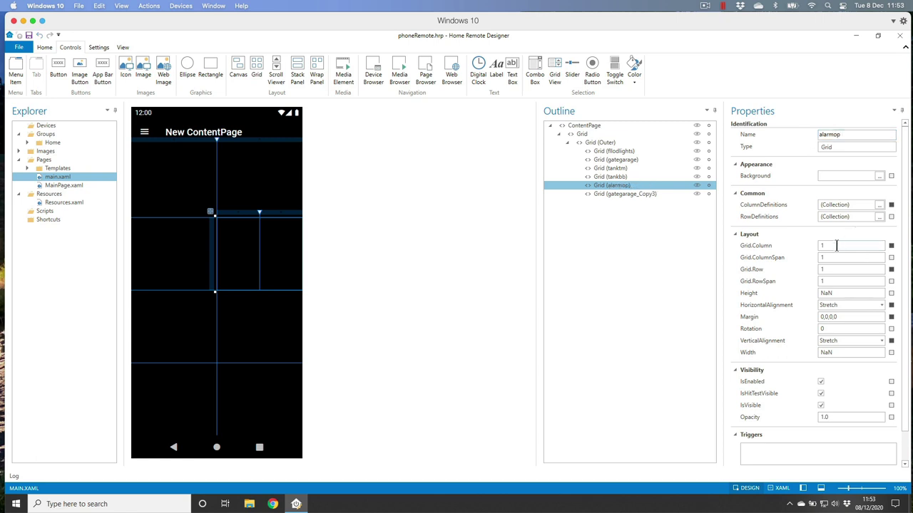
text(0)
click(825, 268)
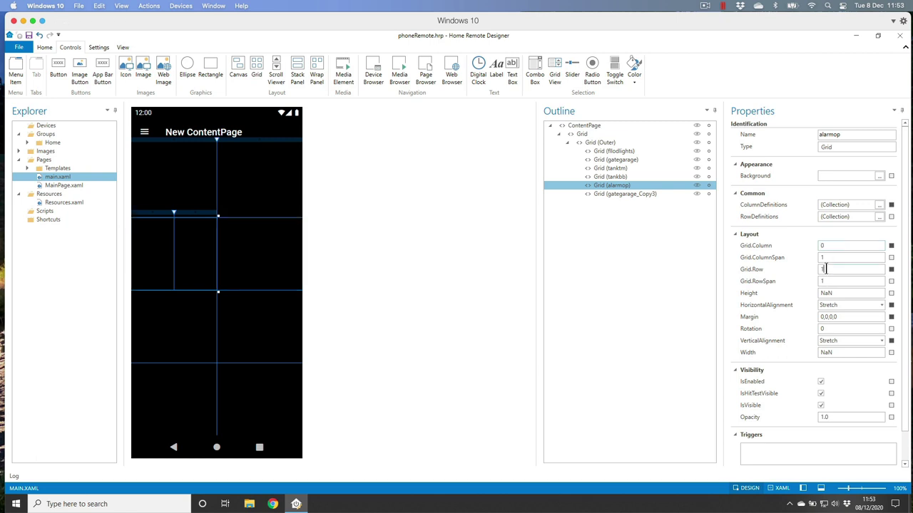
text(2)
key(Tab)
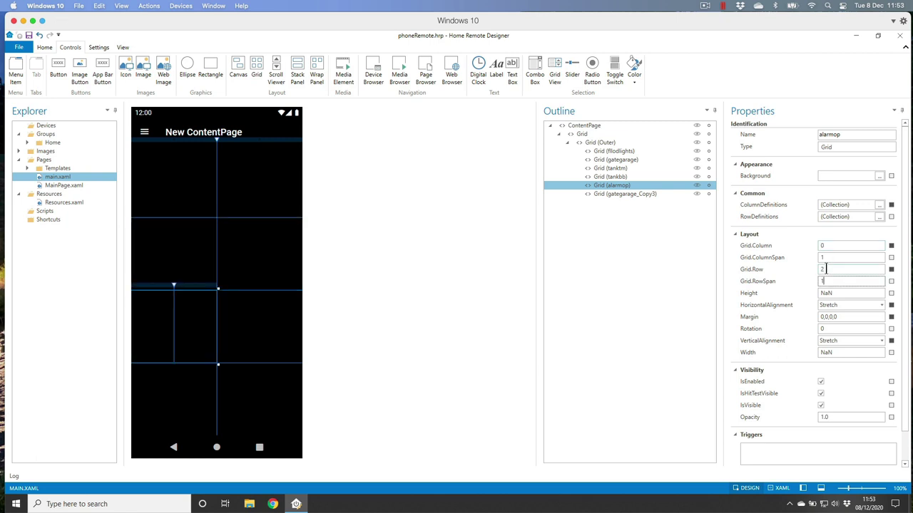
key(Return)
double_click(825, 269)
text(3)
key(Tab)
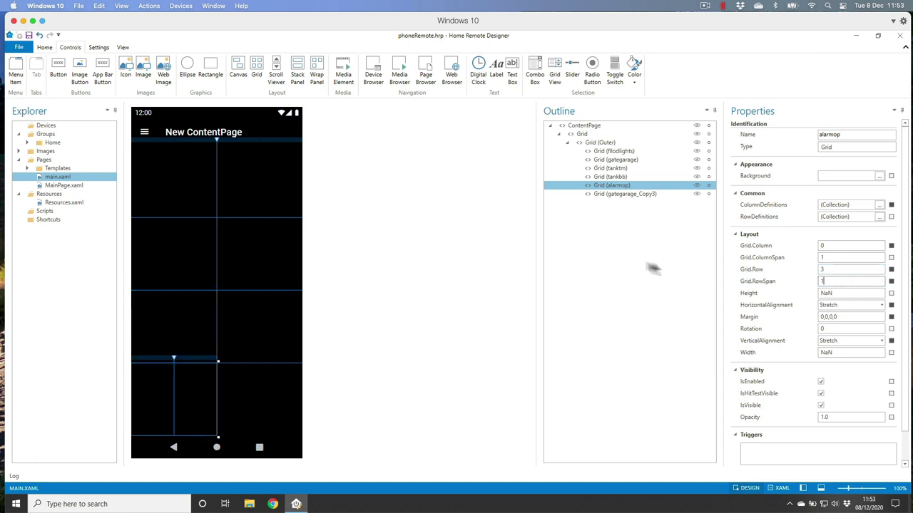
click(623, 195)
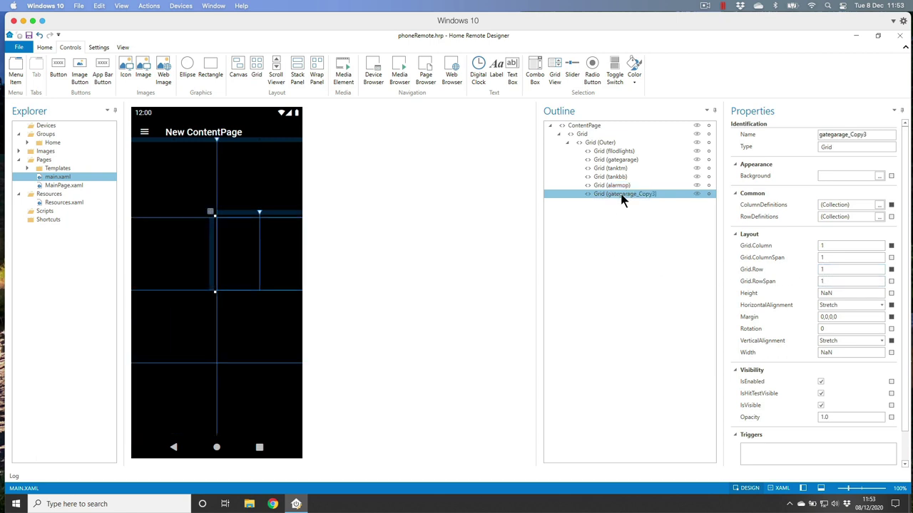
Step: Rename the last gategarage copy to 'alarmfs' and set its Grid.Row to 3
double_click(873, 136)
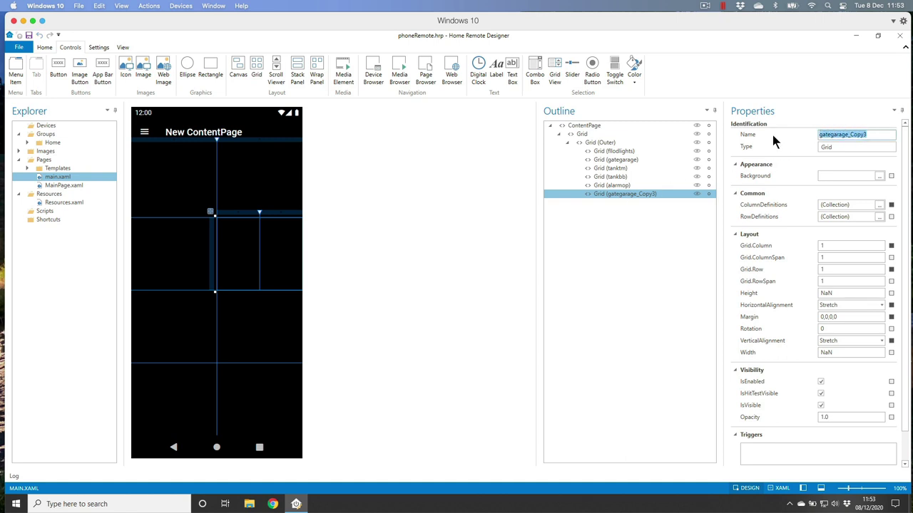
text(alarmfs)
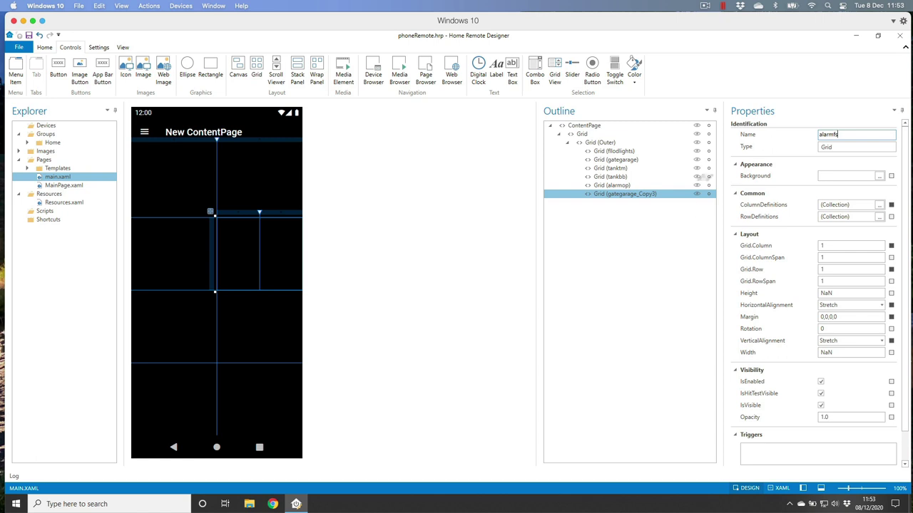
click(833, 269)
text(3)
key(Tab)
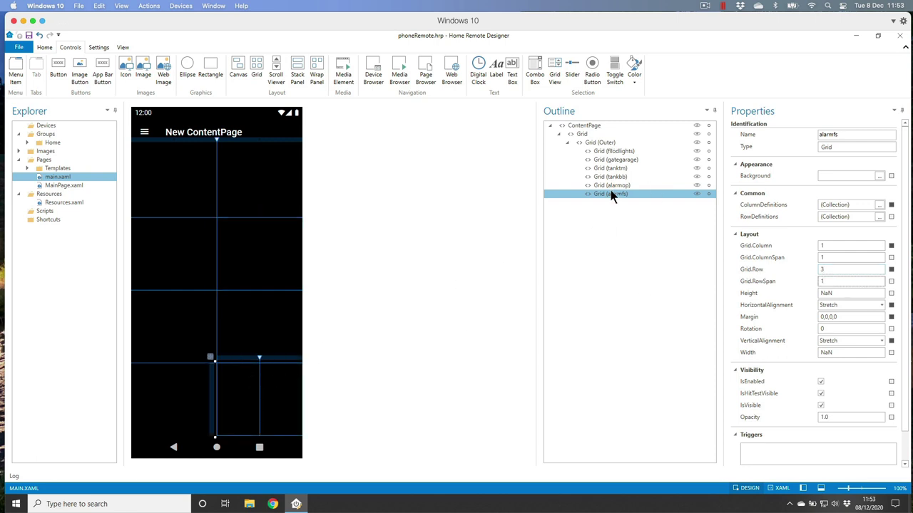
click(264, 347)
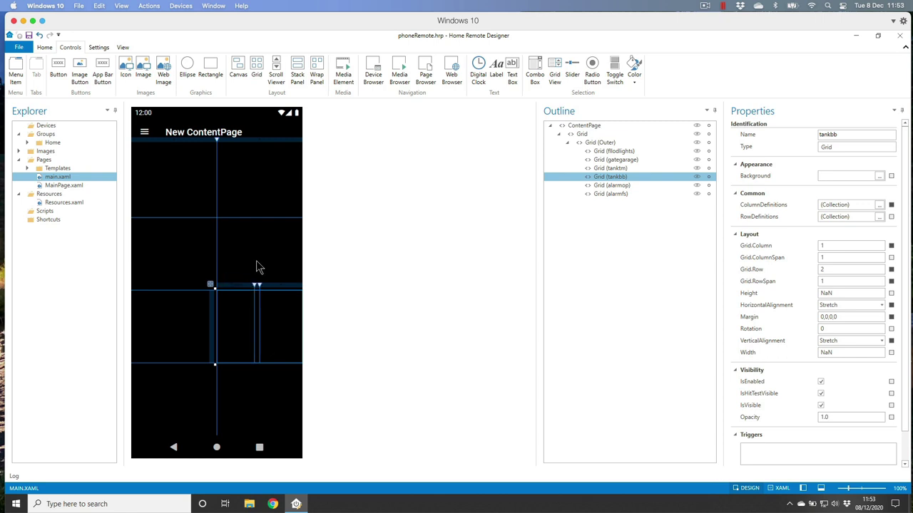
Step: Undo the stray column on tankbb, then select each sub-grid to check its cell
click(40, 35)
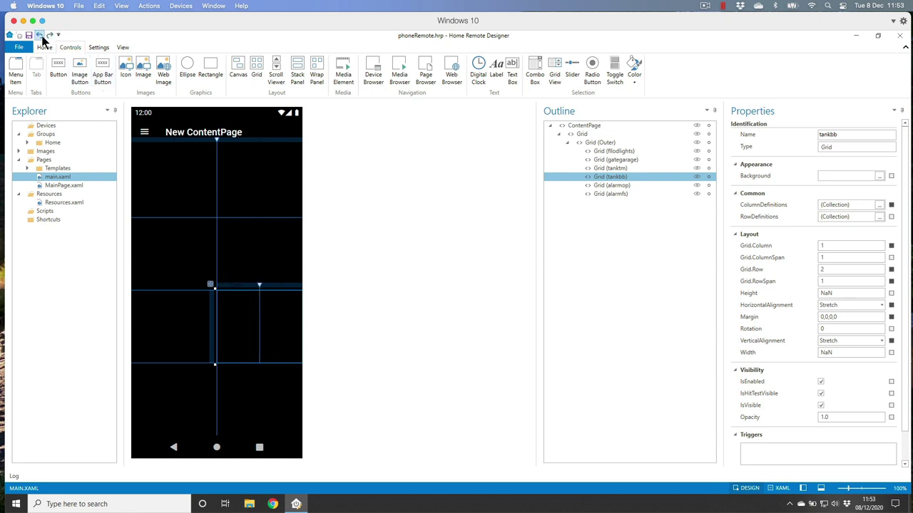
click(278, 248)
click(174, 261)
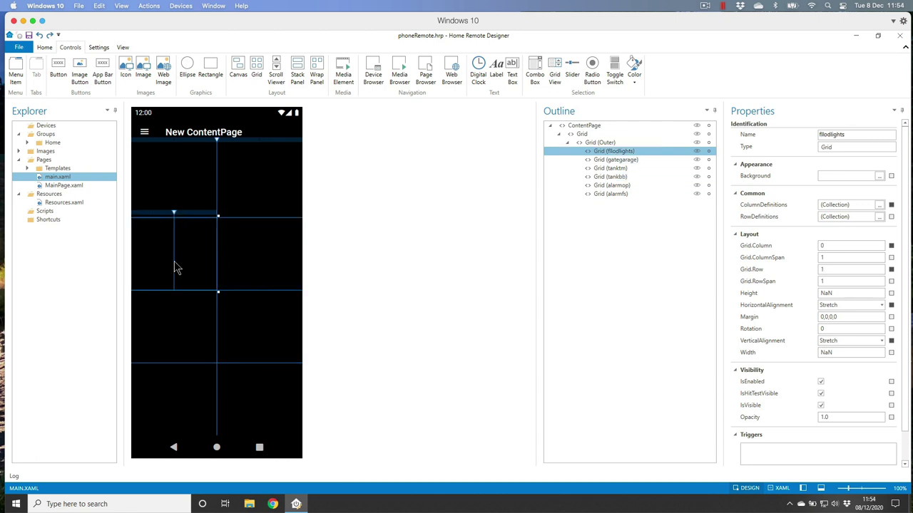
click(171, 338)
click(173, 417)
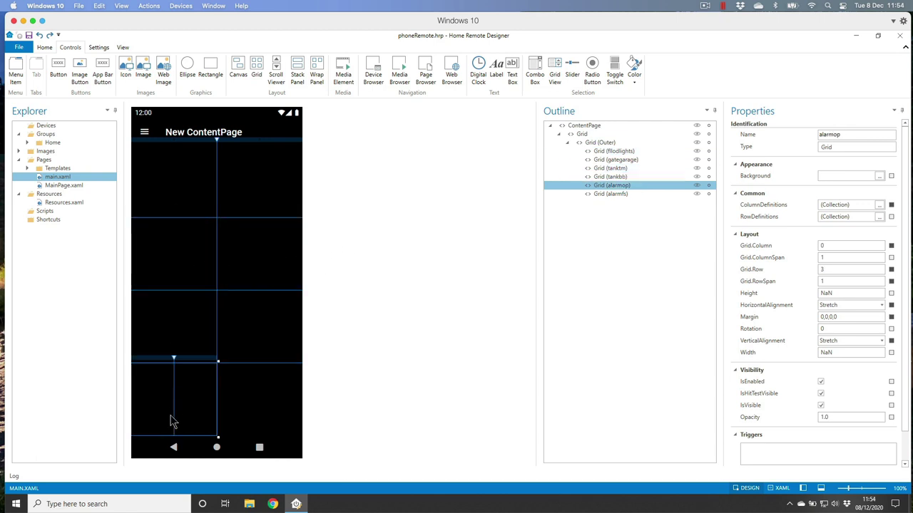
click(254, 416)
click(259, 326)
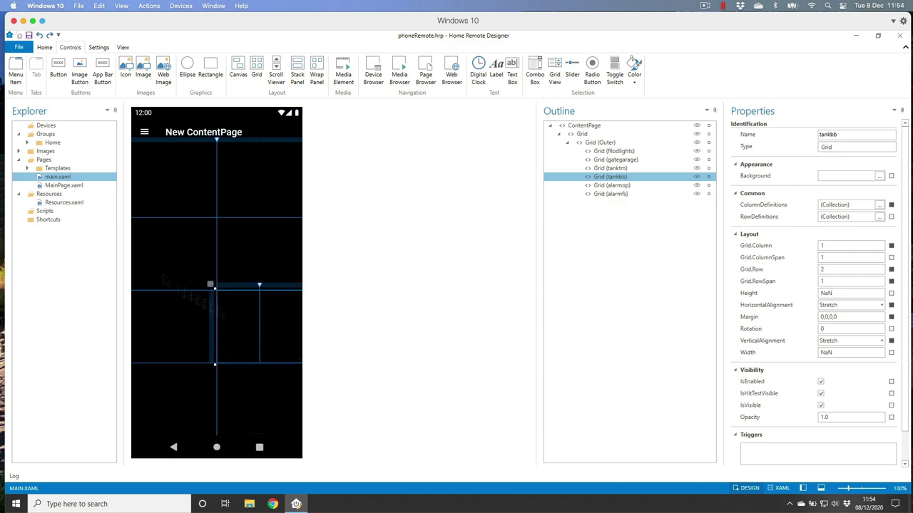
Step: Compare all six sub-grid placements against the Excel layout sketch
key(super+Tab)
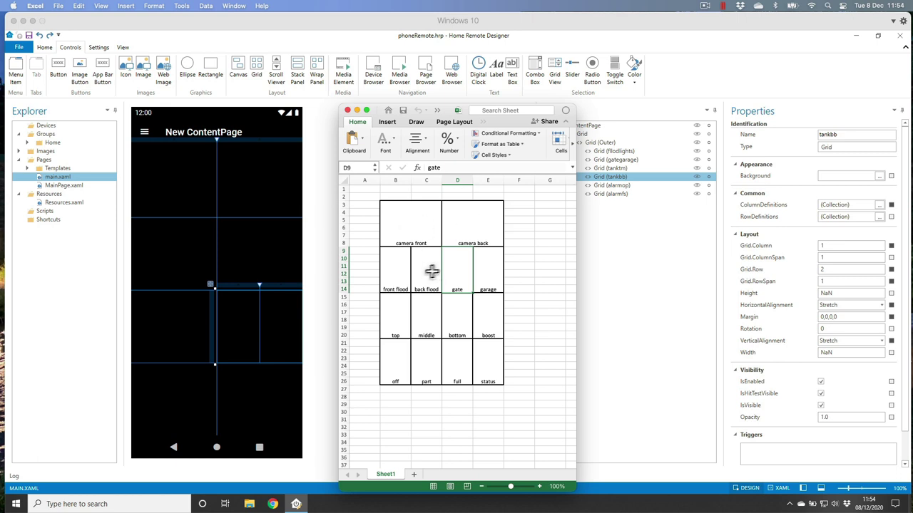
click(277, 240)
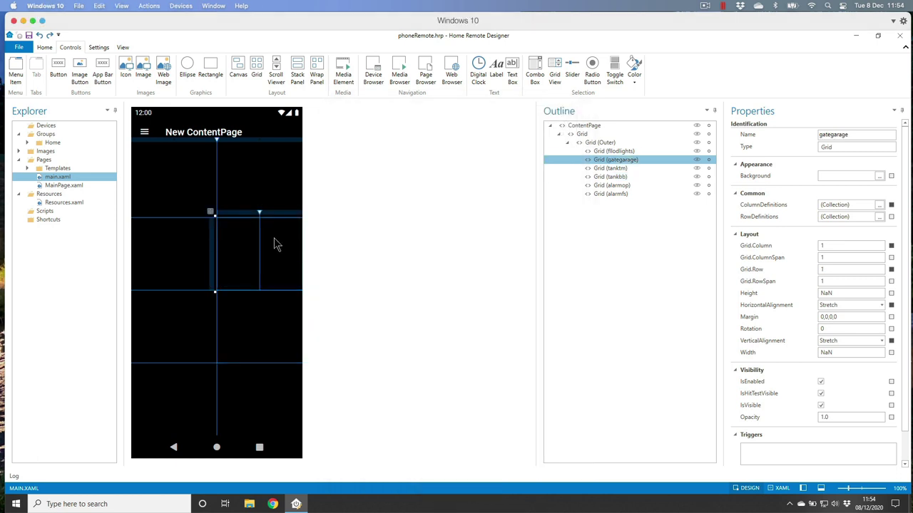
click(183, 241)
click(181, 318)
click(267, 326)
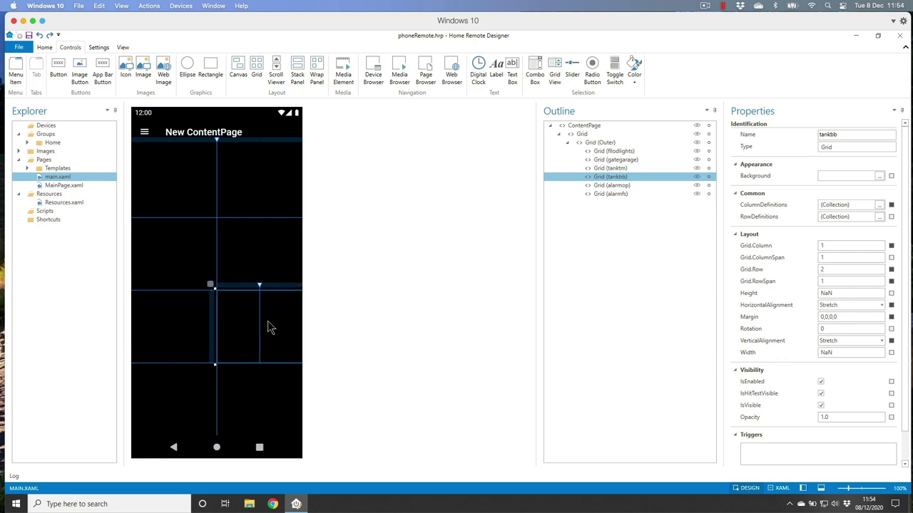
click(267, 402)
click(189, 398)
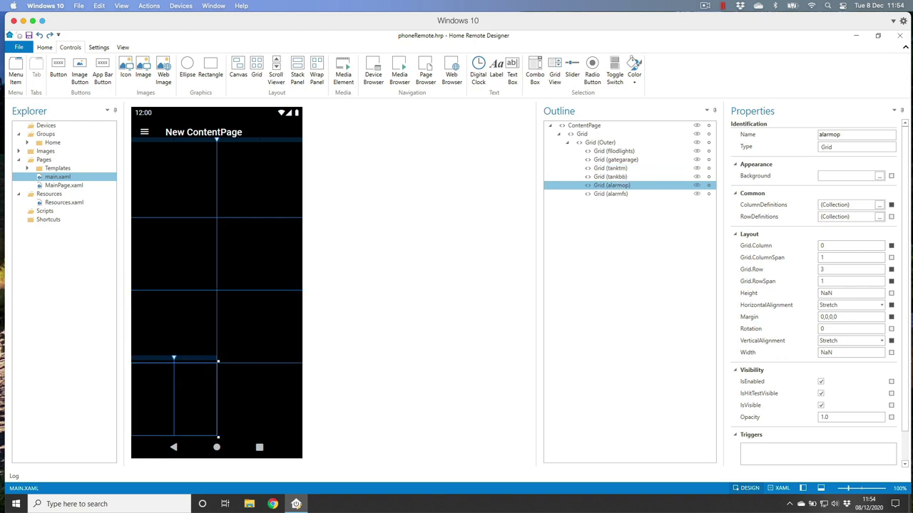
key(ctrl+Up)
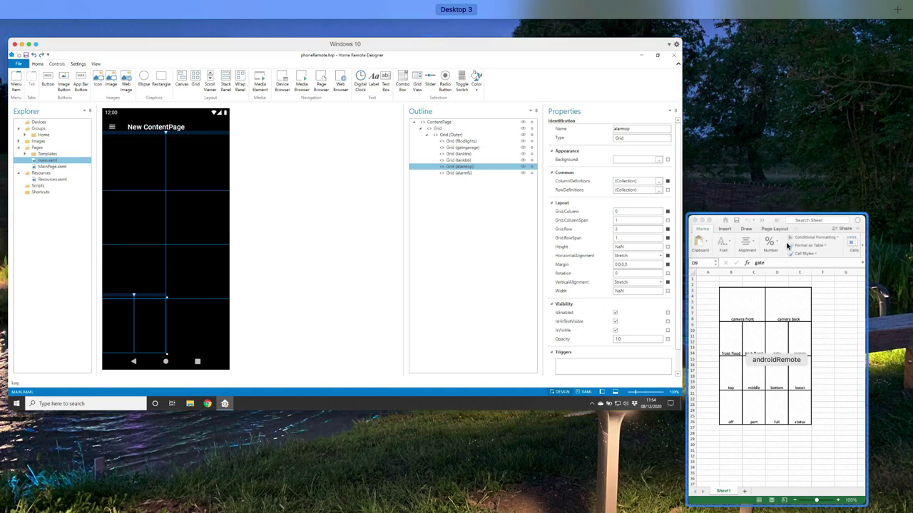
click(789, 239)
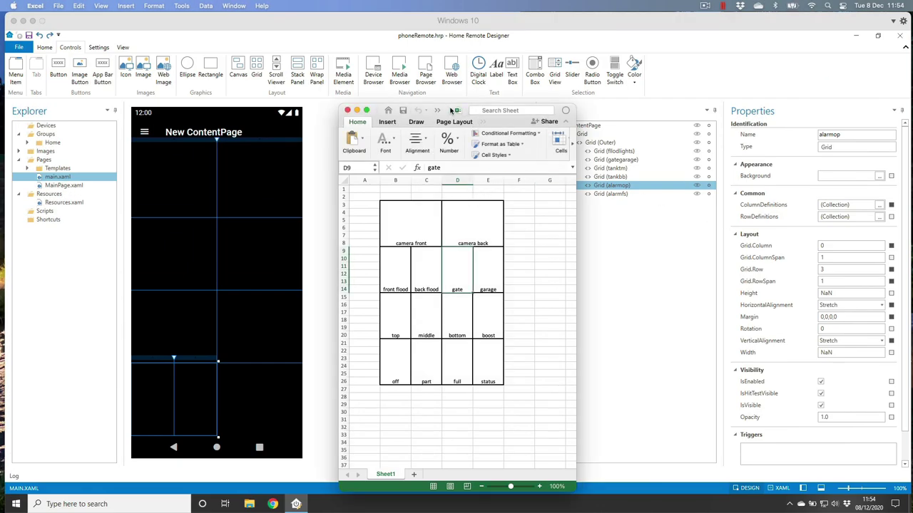
click(200, 203)
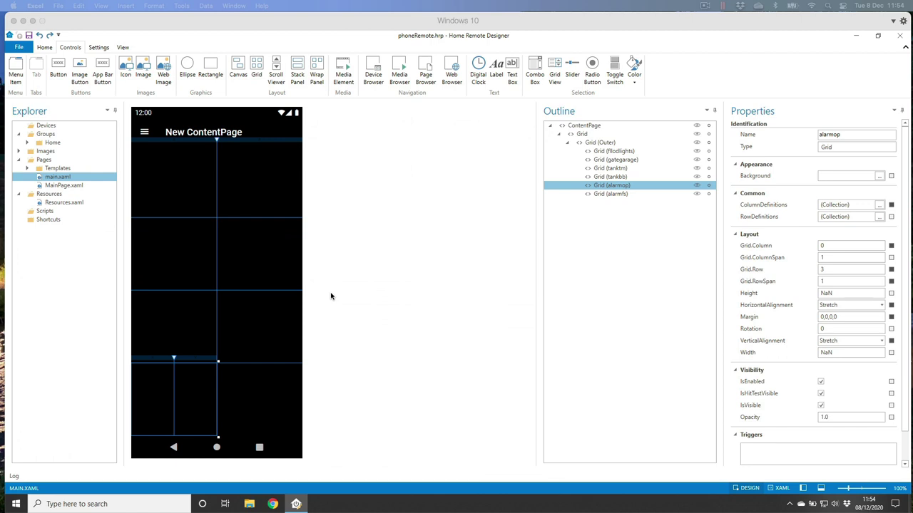
click(29, 36)
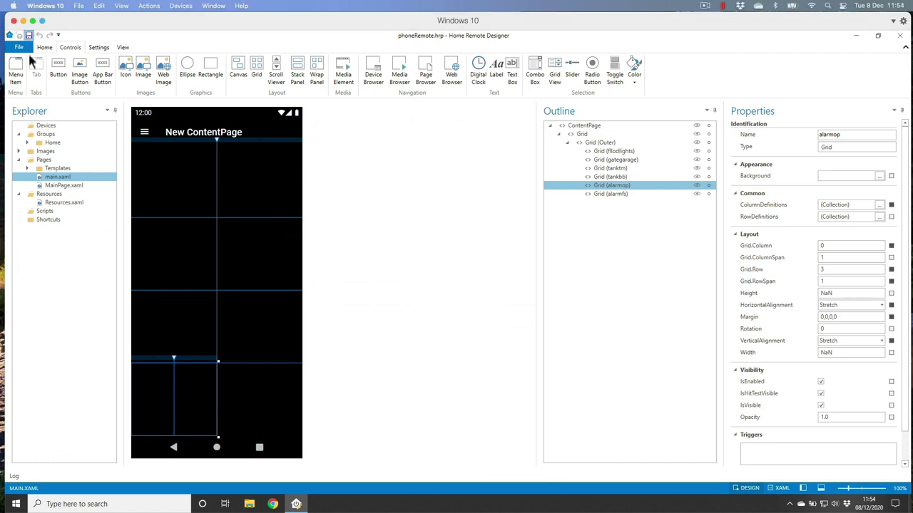